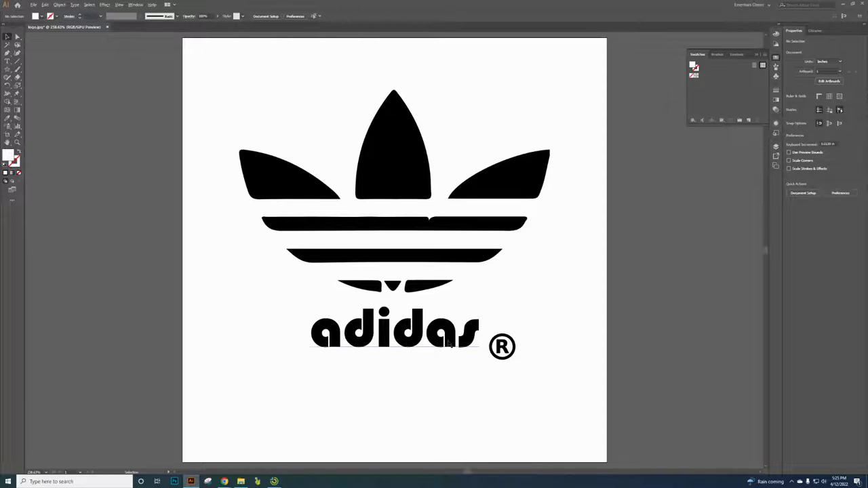
scroll(444, 330, "up", 10)
scroll(444, 331, "down", 10)
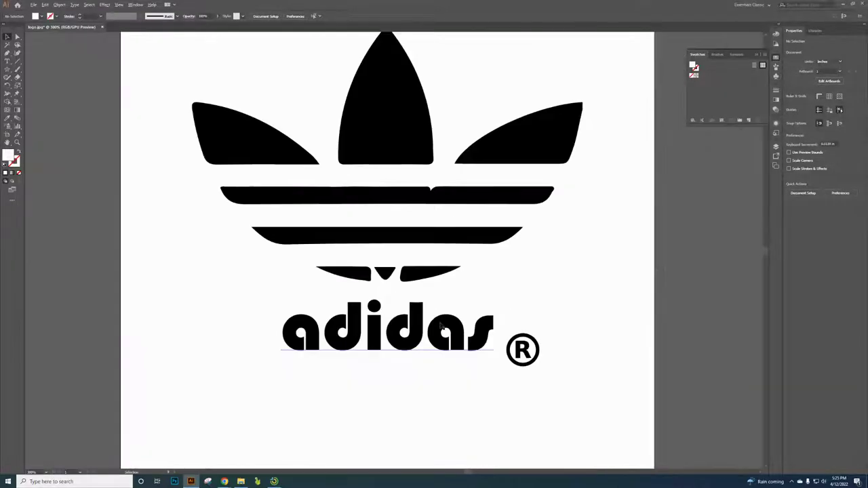
scroll(430, 272, "up", 12)
scroll(429, 271, "down", 12)
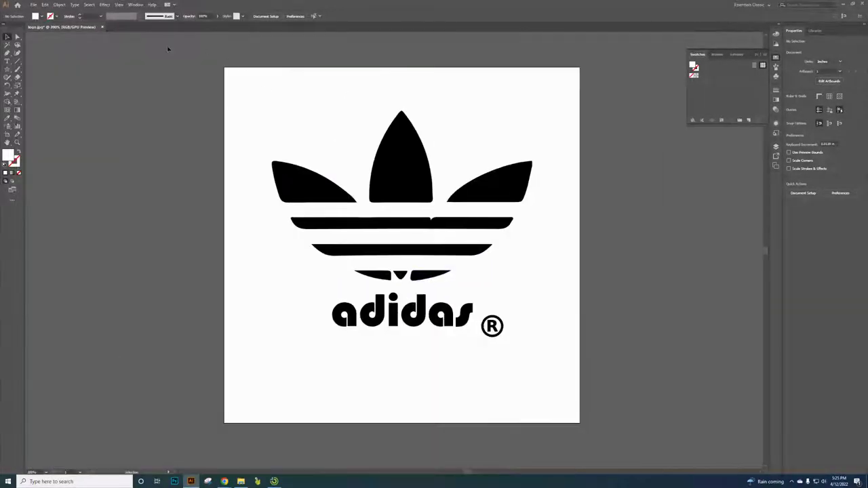
Place the scanned rough layout of the long-haired girl from the Downloads folder on the canvas beside the adidas artboard.
left_click(33, 5)
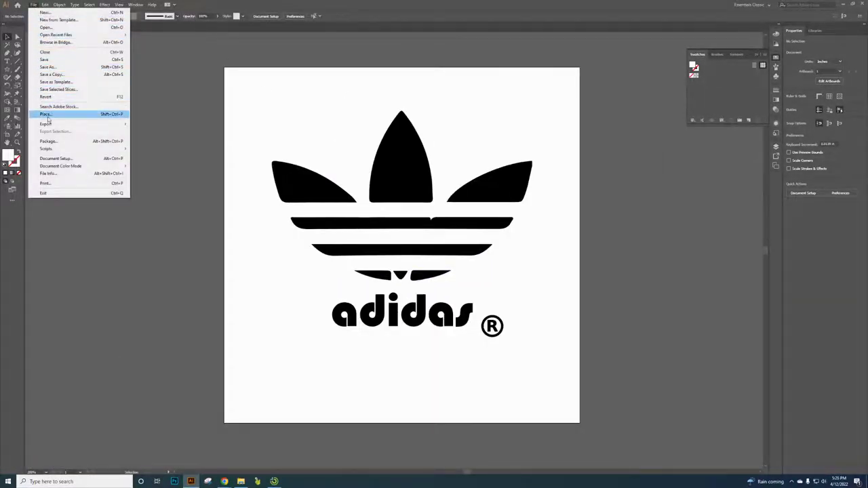
left_click(50, 114)
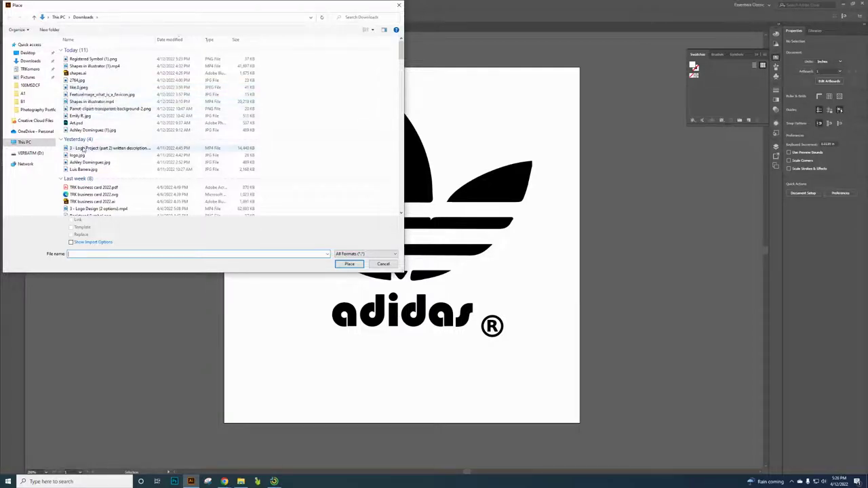
left_click(82, 163)
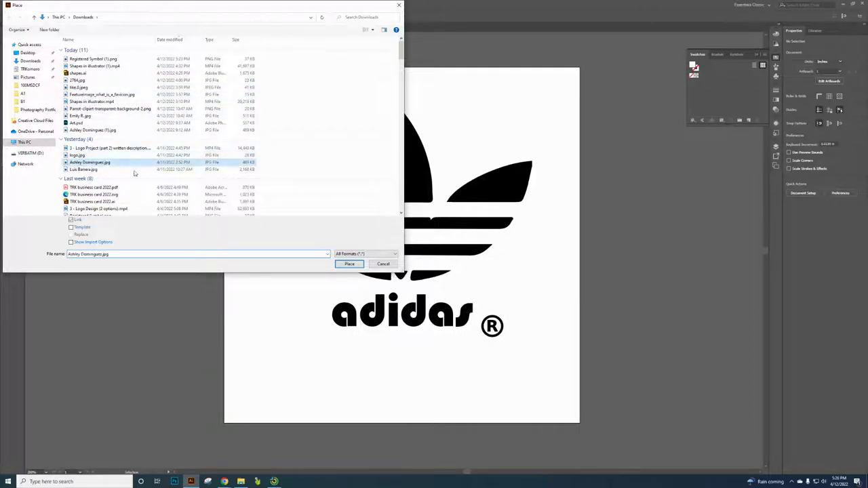
left_click(350, 265)
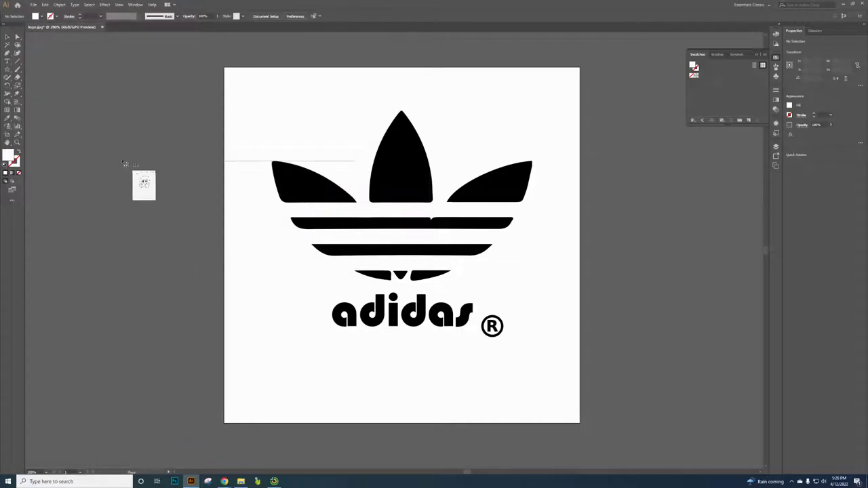
scroll(112, 154, "down", 2)
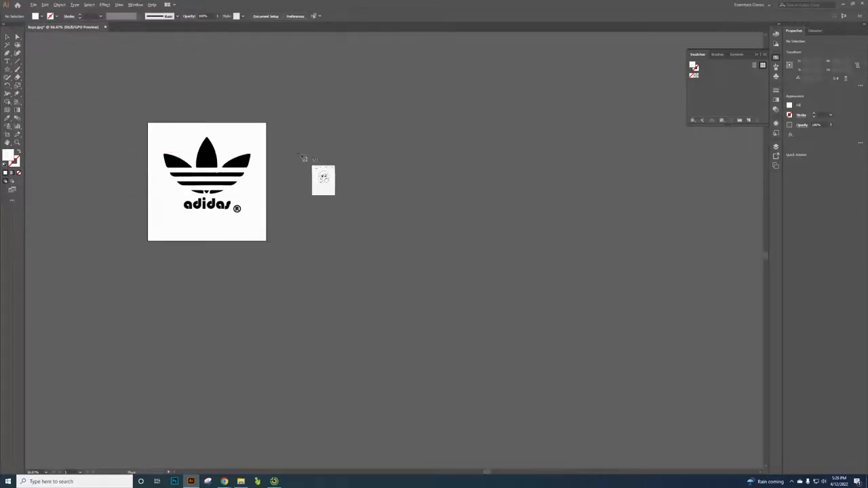
left_click(313, 146)
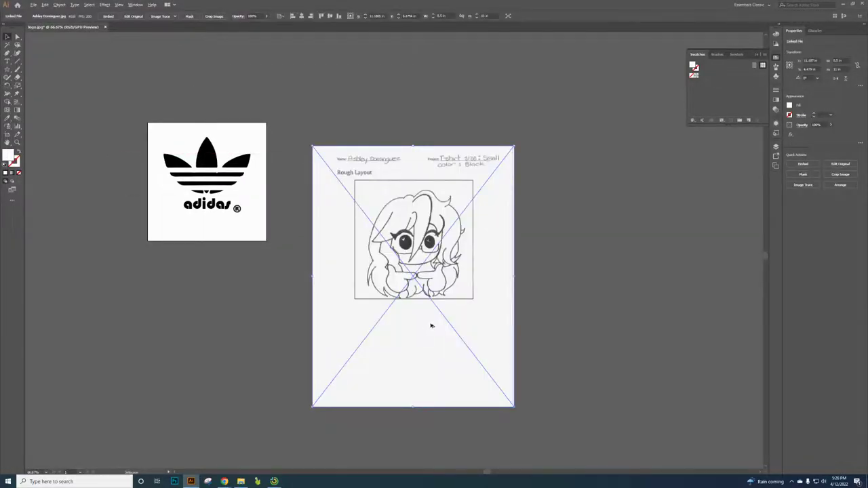
Compare the placed scan's pixels with the adidas logo's vector edges at high magnification, and delete the scan.
scroll(425, 248, "up", 8)
scroll(402, 232, "up", 4)
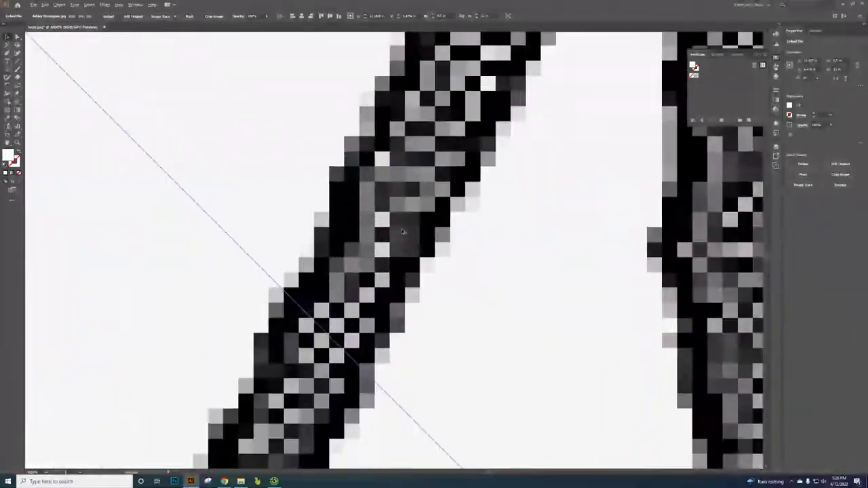
scroll(402, 232, "down", 12)
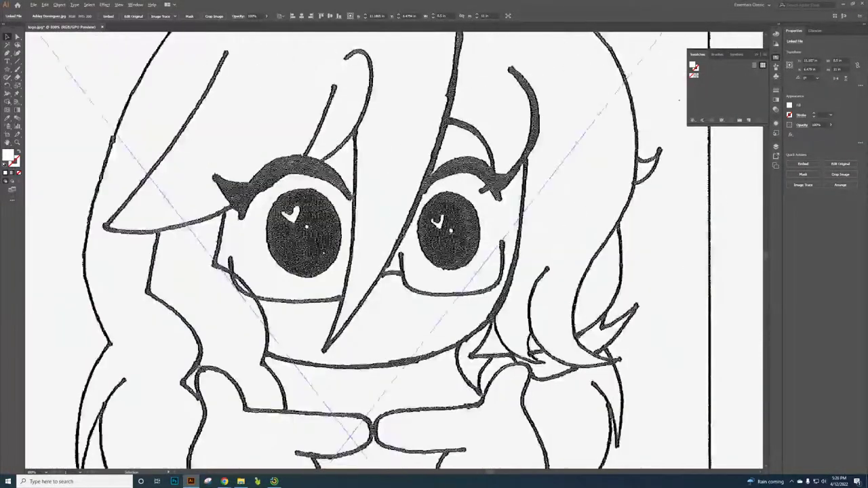
scroll(380, 213, "down", 3)
scroll(326, 211, "up", 12)
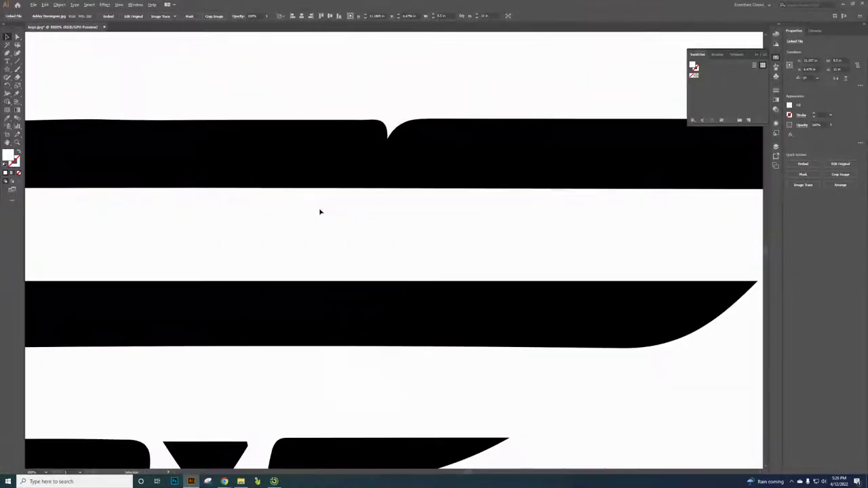
scroll(321, 197, "up", 3)
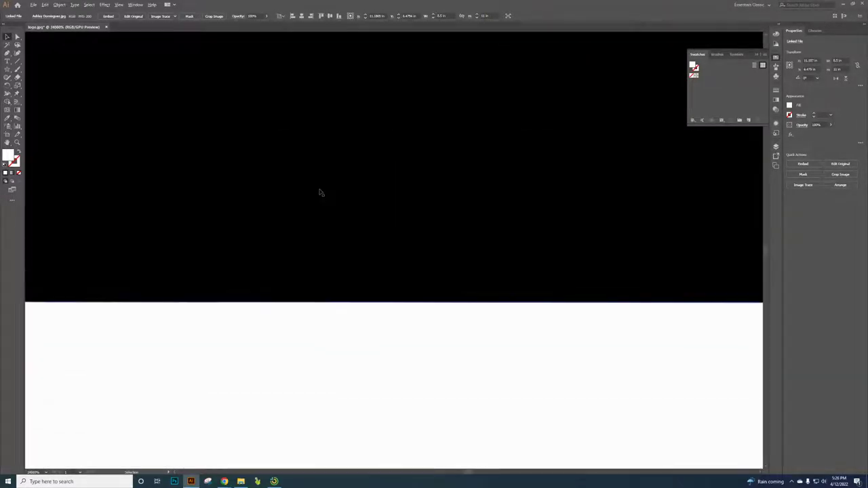
scroll(321, 193, "down", 3)
scroll(321, 192, "down", 10)
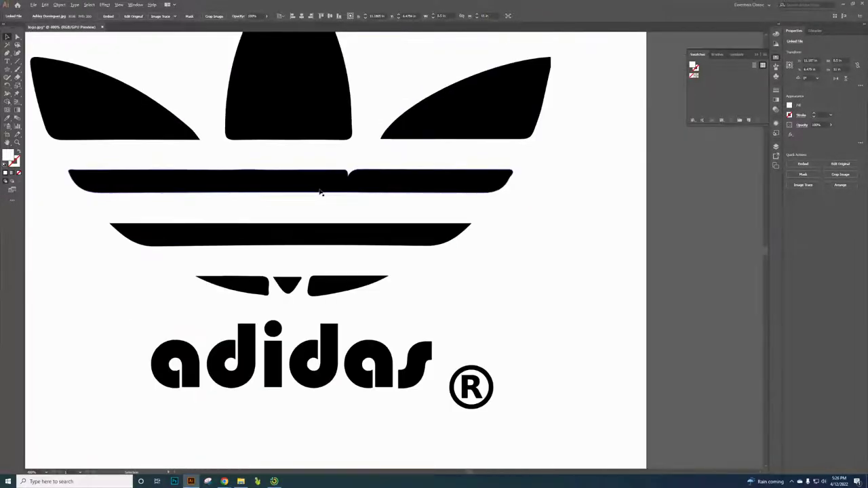
scroll(420, 207, "down", 3)
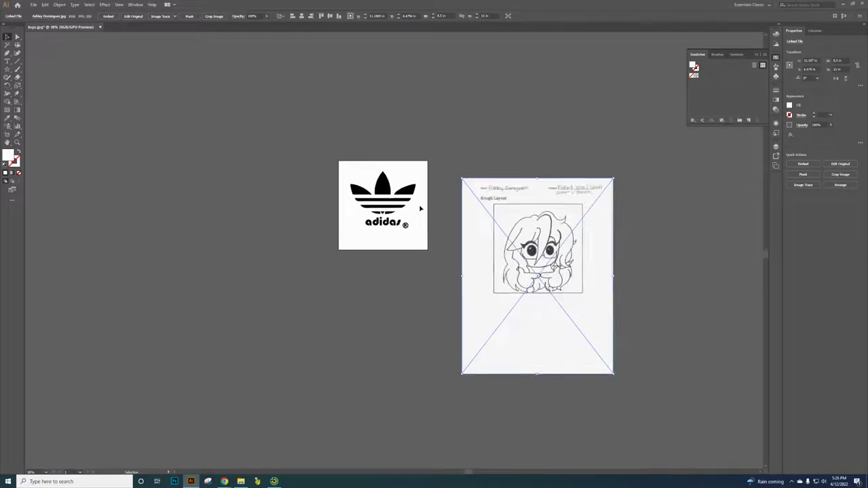
key("Delete")
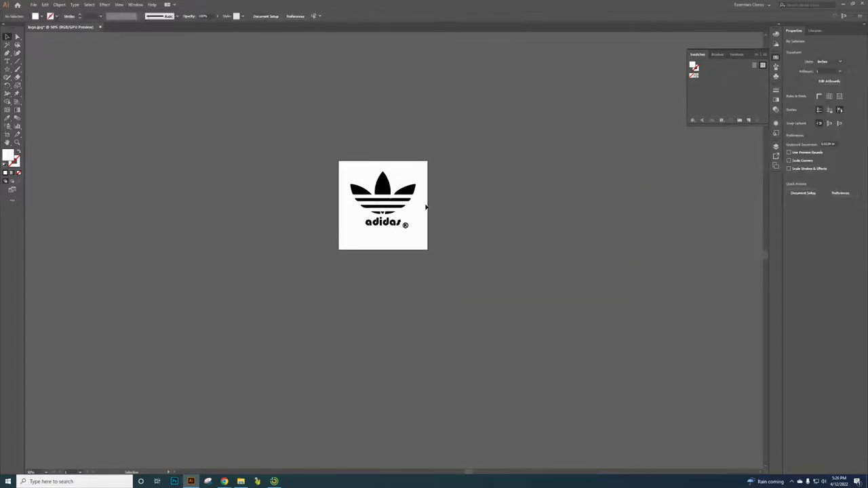
In Chrome, open the rough layout scans folder linked in "3 - Logo Project: Presentation Layout (part 1)" and download the toucan sketch.
mouse_move(225, 480)
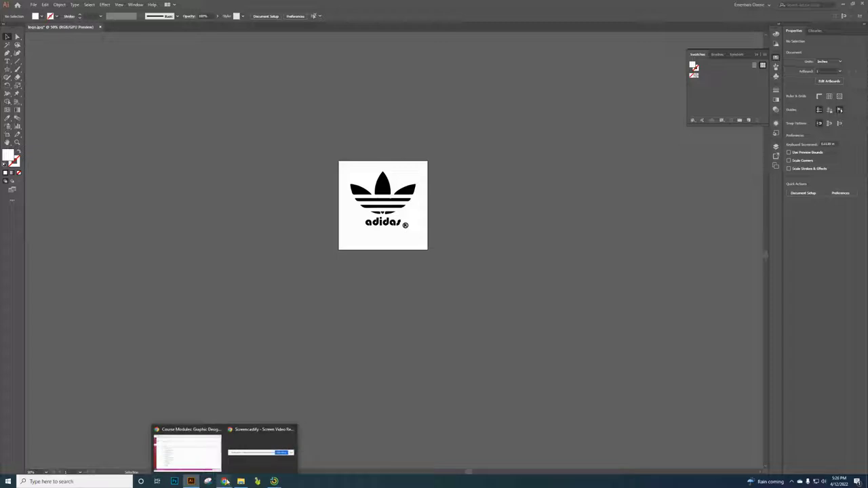
left_click(202, 460)
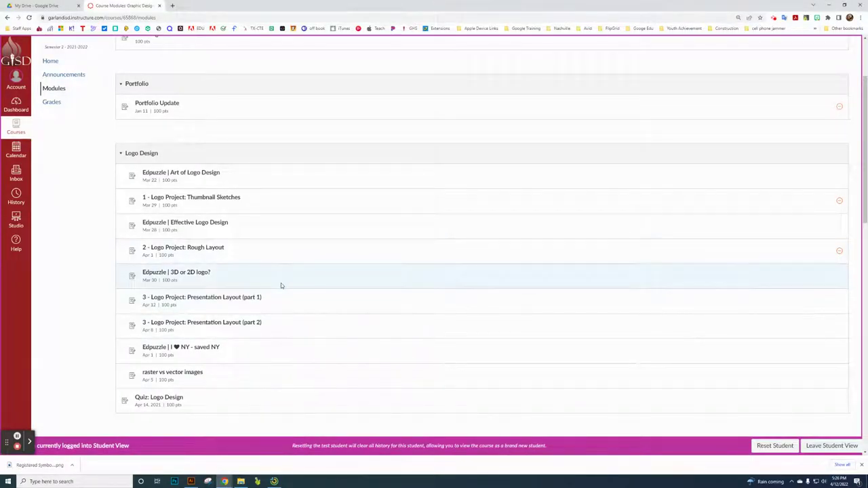
left_click(246, 298)
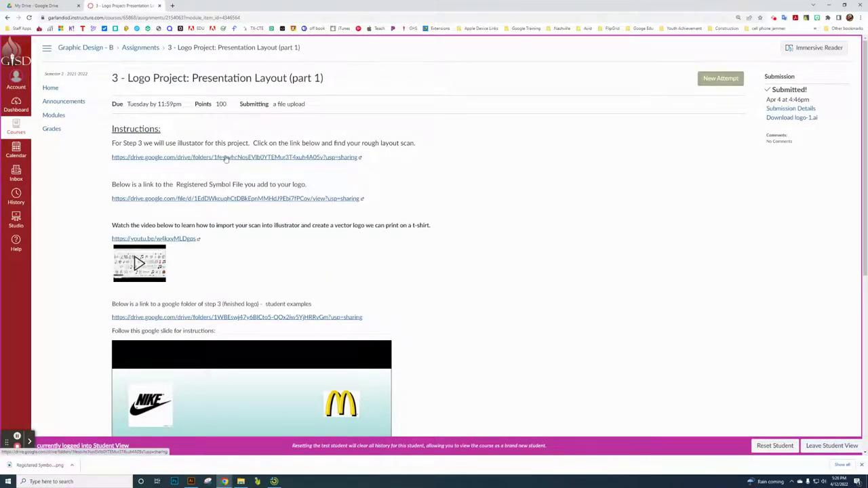
left_click(226, 157)
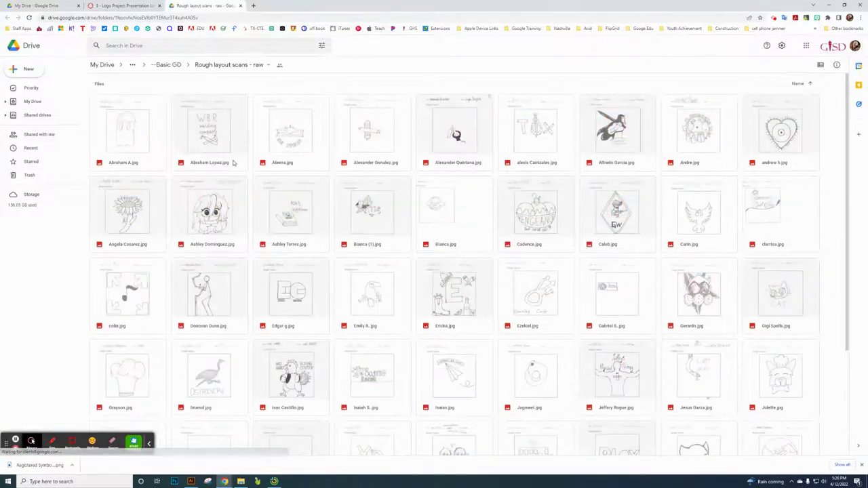
double_click(377, 302)
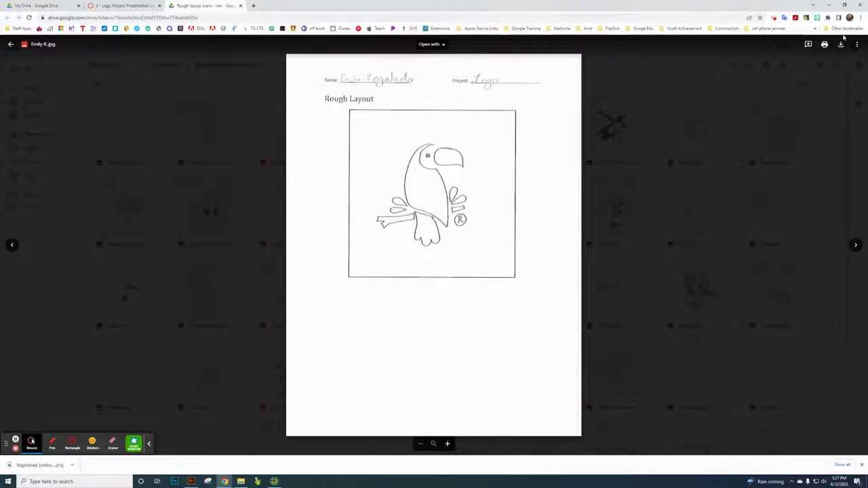
left_click(841, 44)
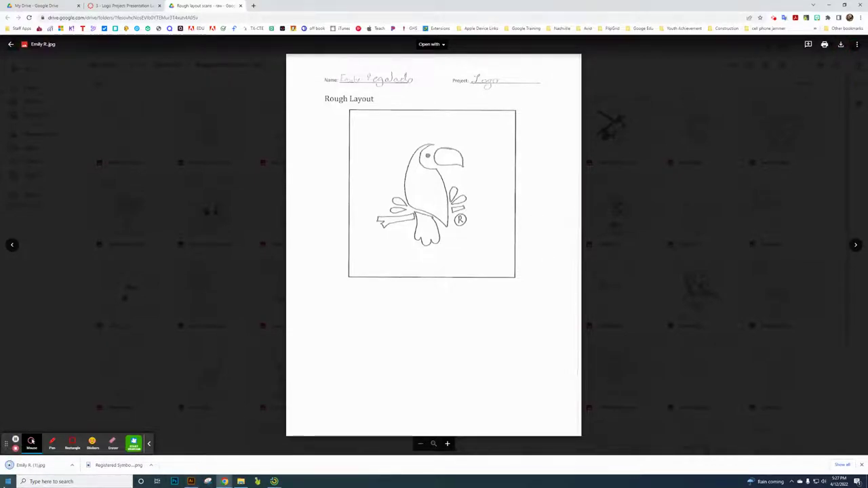
Switch to Adobe Illustrator 2019 and start a new print document named "logo".
left_click(8, 481)
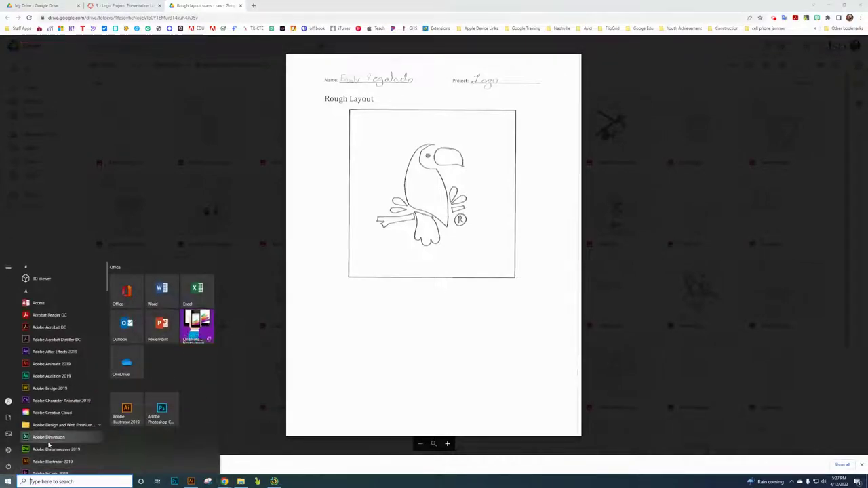
scroll(49, 444, "down", 1)
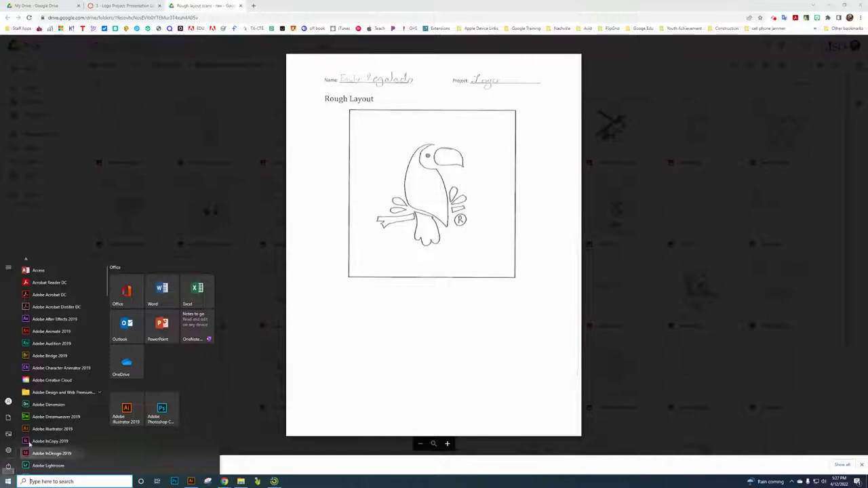
left_click(49, 429)
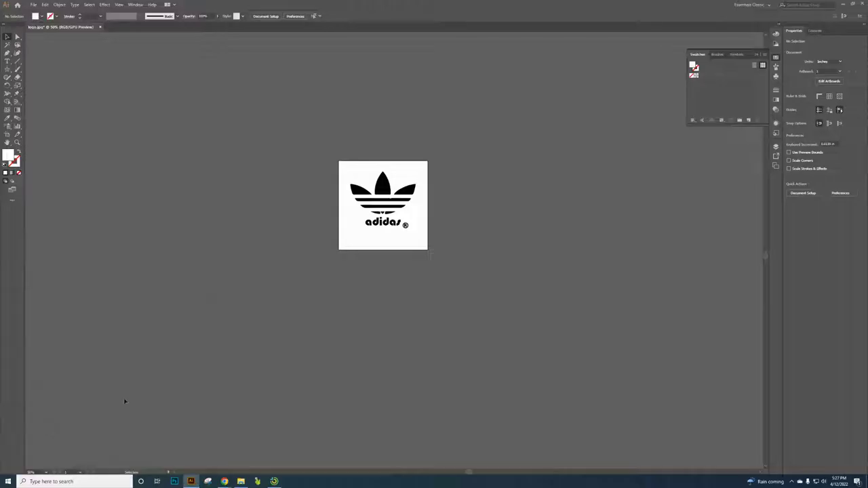
left_click(33, 5)
left_click(112, 40)
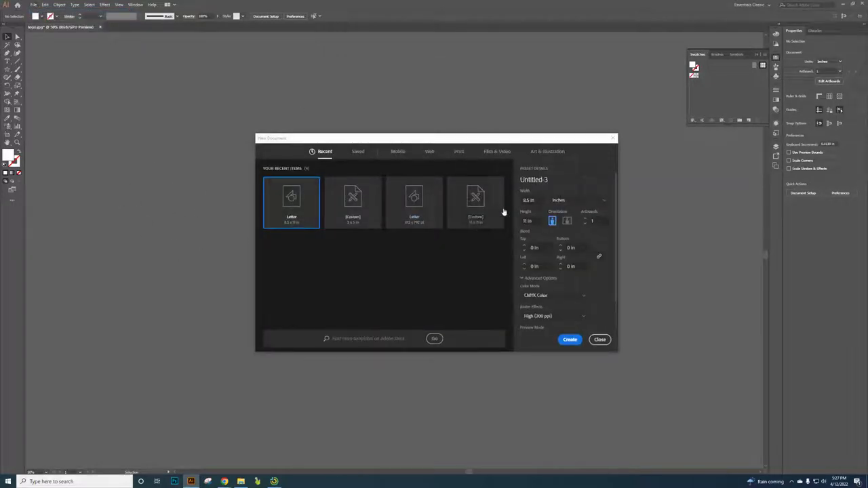
left_click(457, 152)
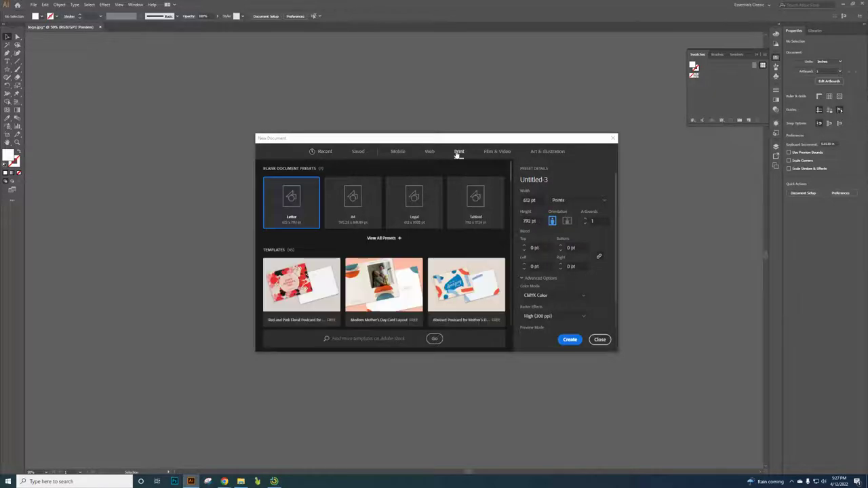
triple_click(546, 179)
type("lo")
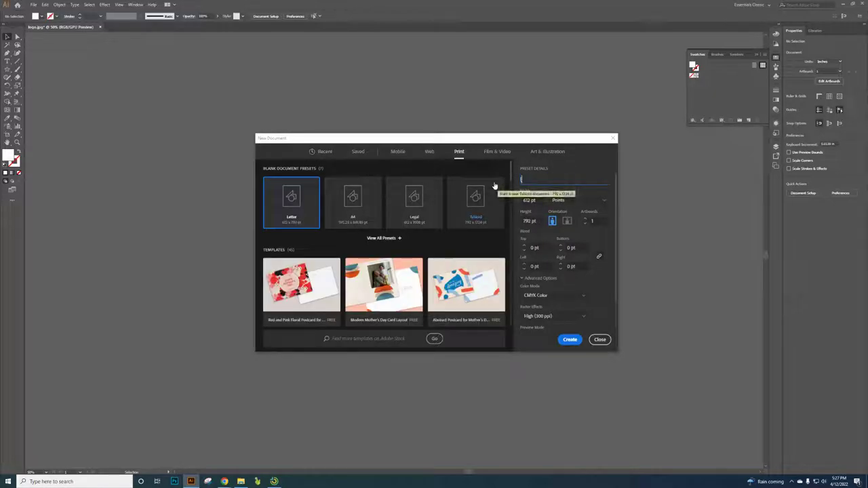
type("go")
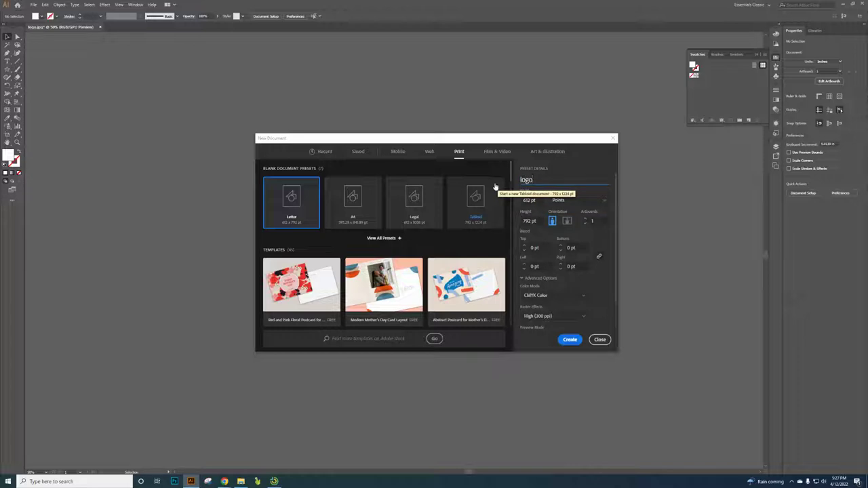
Set the new document's units to inches with a width and height of 5 in, and create it.
left_click(560, 201)
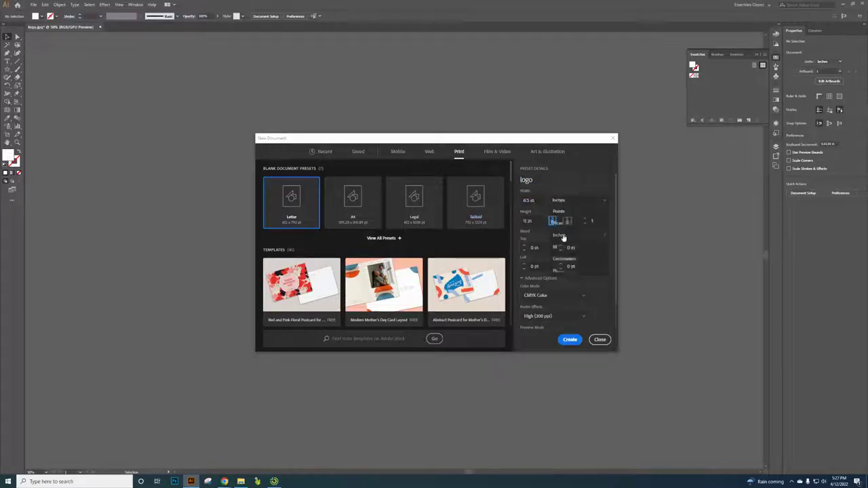
left_click(558, 220)
left_click(535, 200)
type("5")
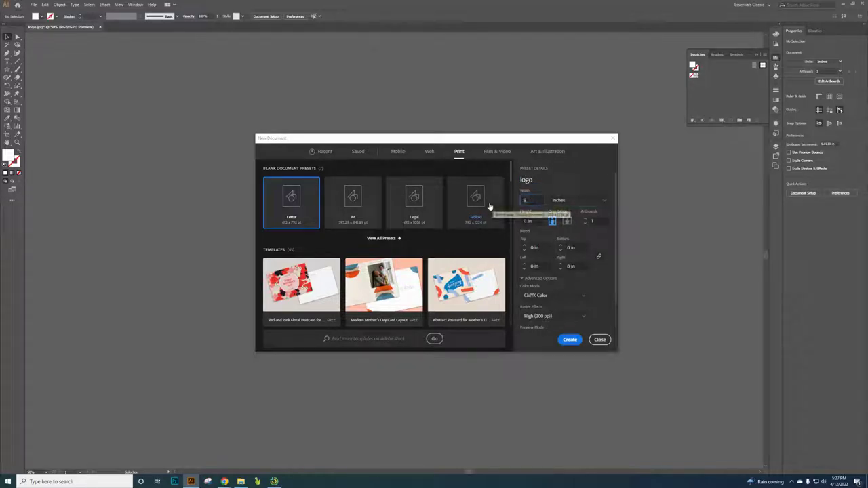
key("Tab")
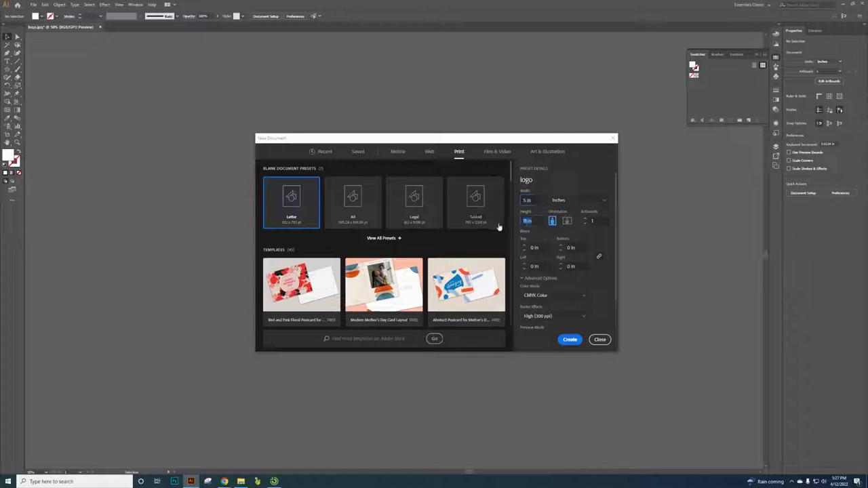
type("5")
left_click(571, 340)
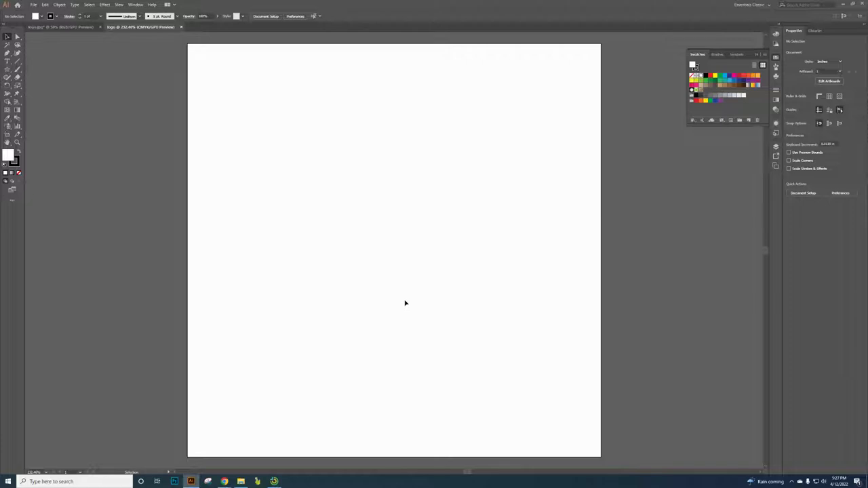
Place the newly downloaded toucan sketch scan from the Downloads folder into the logo document.
scroll(405, 303, "down", 3)
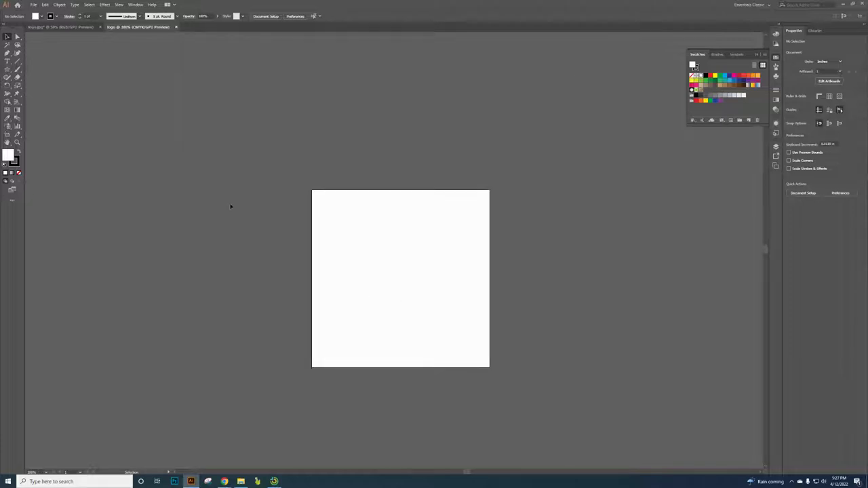
left_click(34, 5)
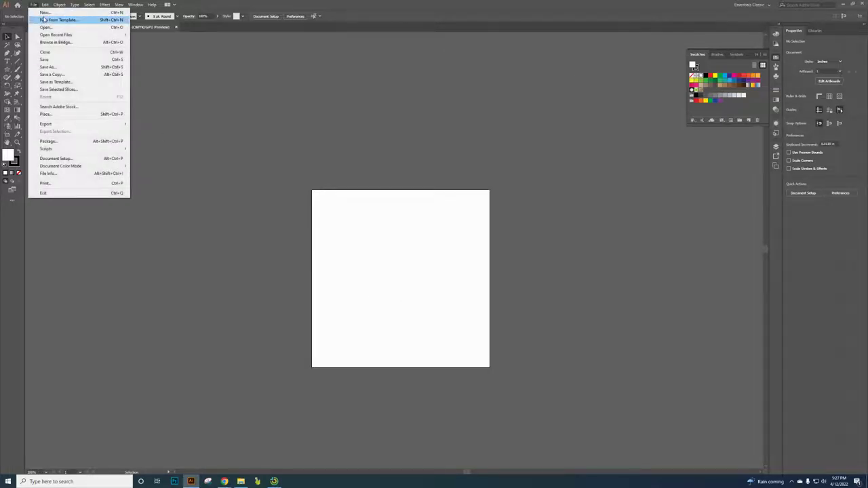
left_click(54, 114)
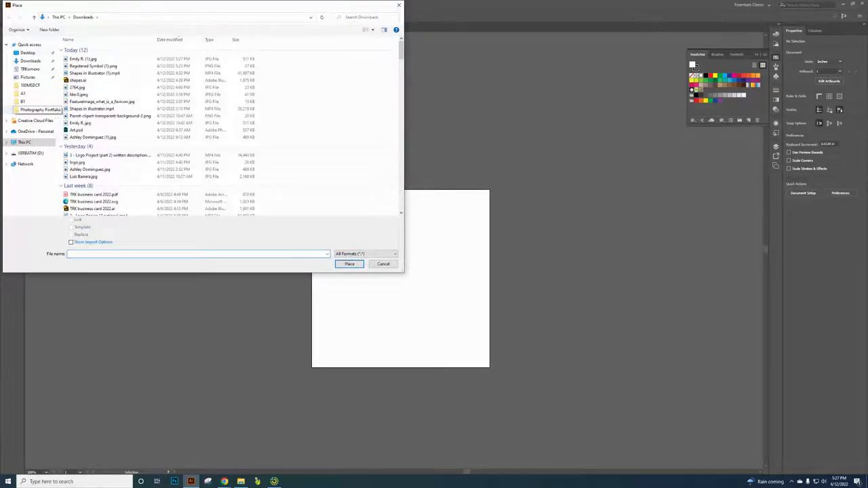
left_click(76, 59)
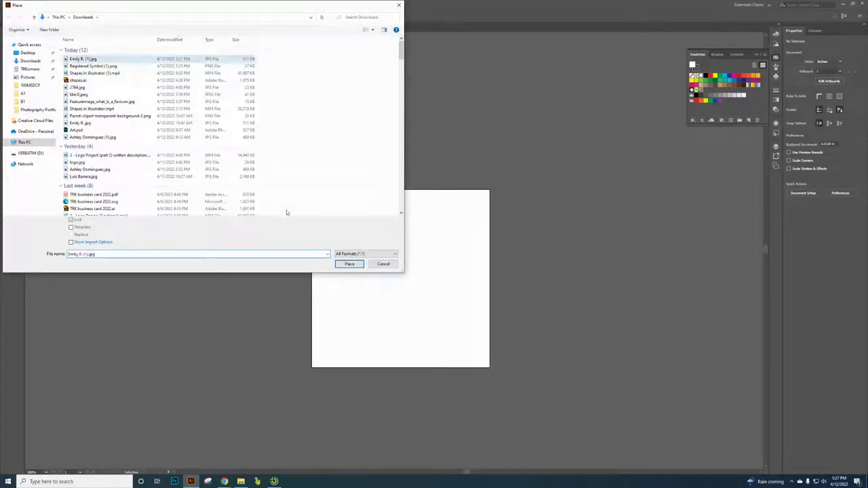
left_click(350, 264)
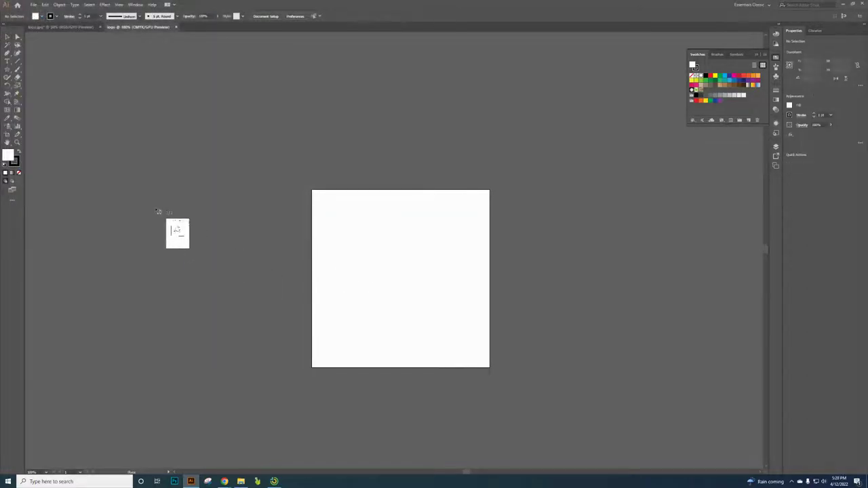
left_click(135, 227)
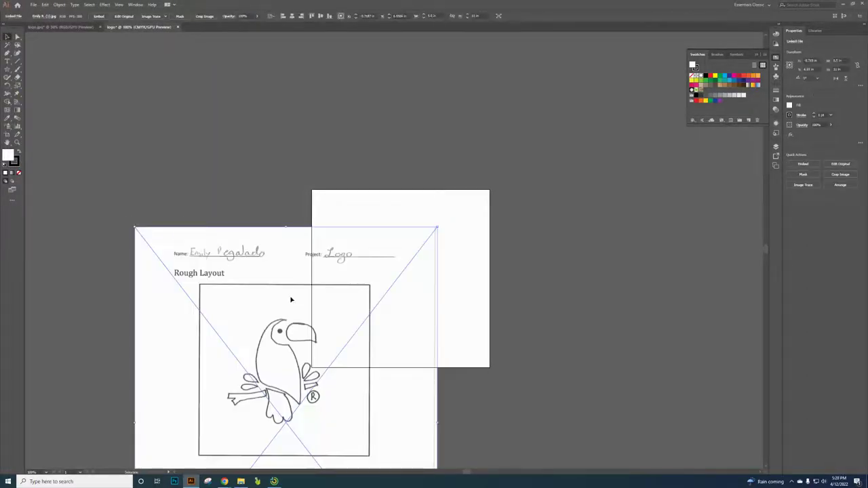
Move the placed scan onto the pasteboard to the left of the artboard so the two no longer overlap.
left_click_drag(291, 301, 202, 218)
scroll(300, 237, "down", 1)
scroll(301, 237, "down", 2)
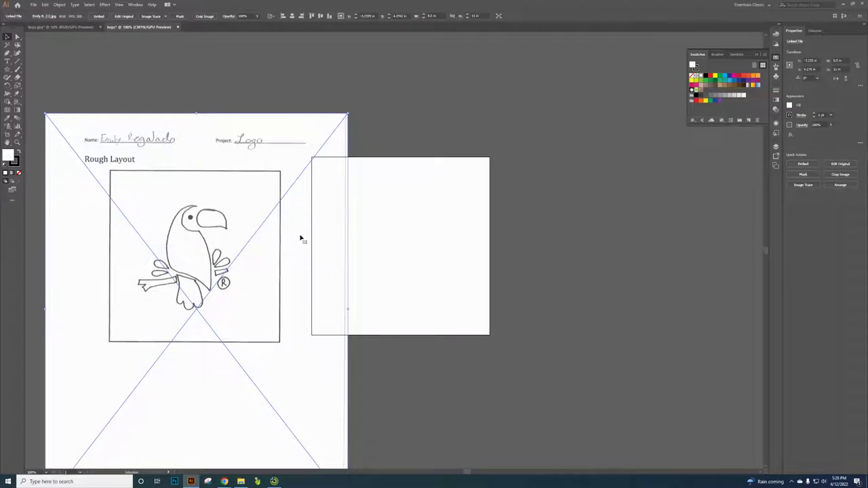
scroll(301, 238, "down", 2)
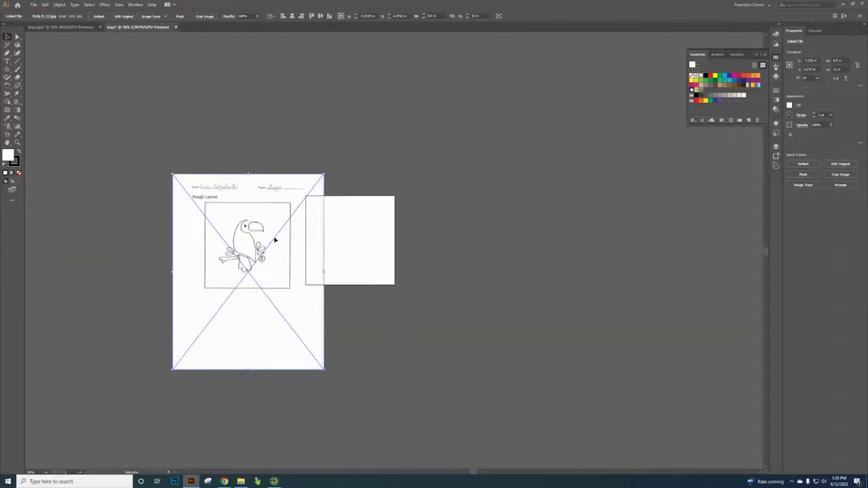
left_click_drag(275, 237, 253, 234)
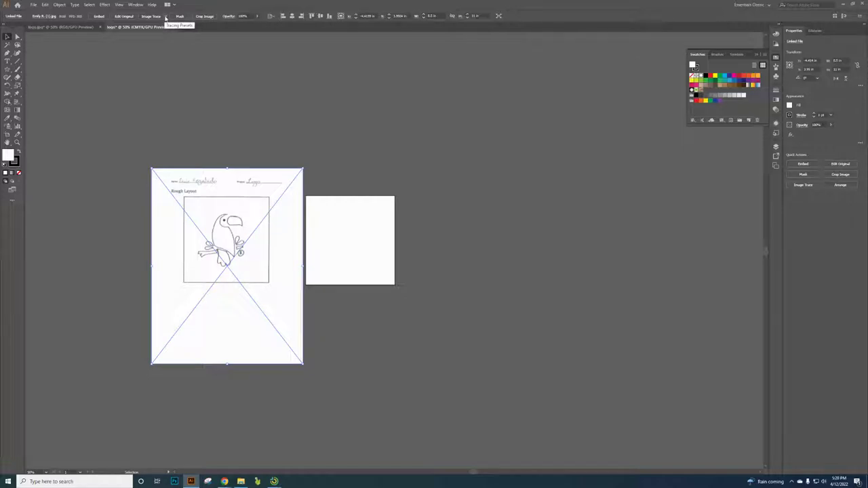
Image Trace the placed scan using the Black and White Logo preset.
left_click(165, 17)
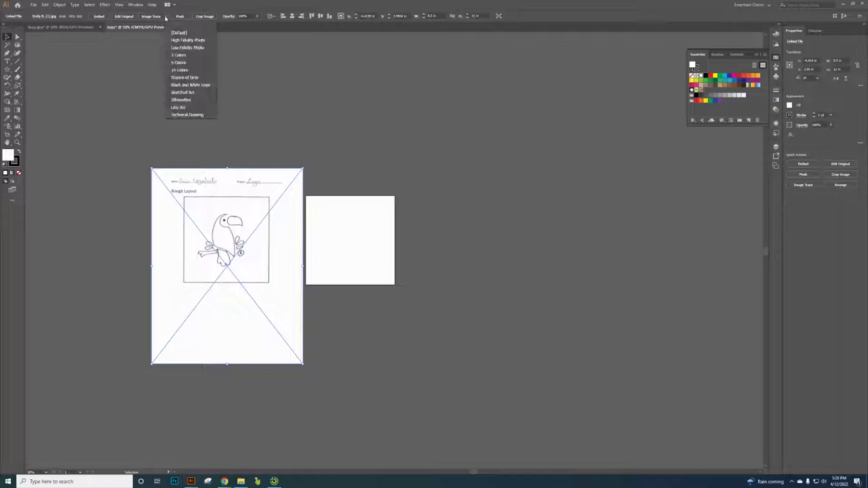
left_click(194, 84)
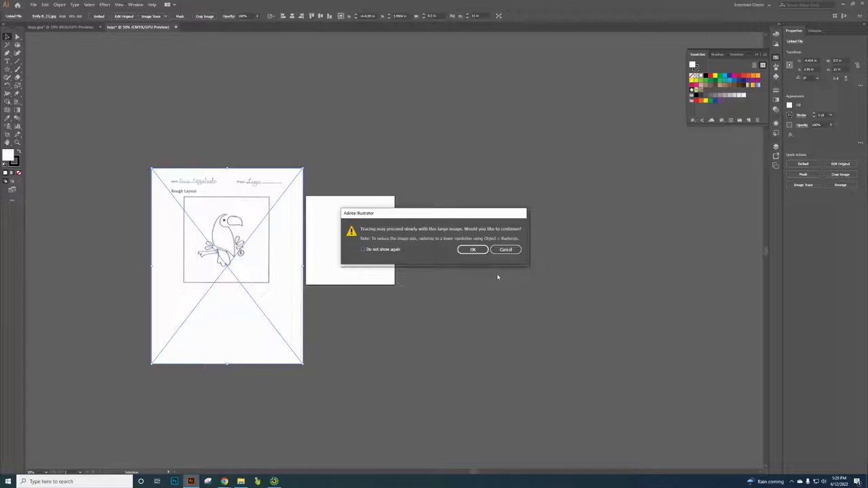
left_click(473, 250)
left_click(473, 250)
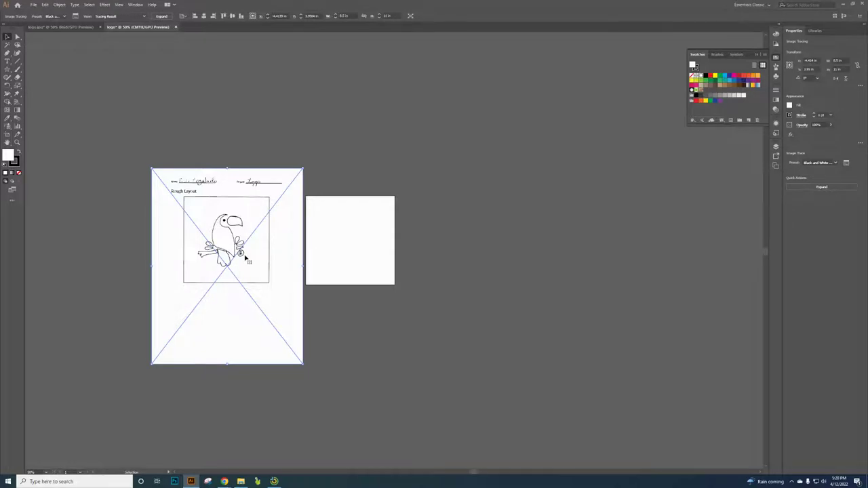
Inspect the traced outlines up close, undo the trace, and compare them with the scan's original pixel lines.
scroll(239, 249, "up", 8)
scroll(284, 236, "up", 4)
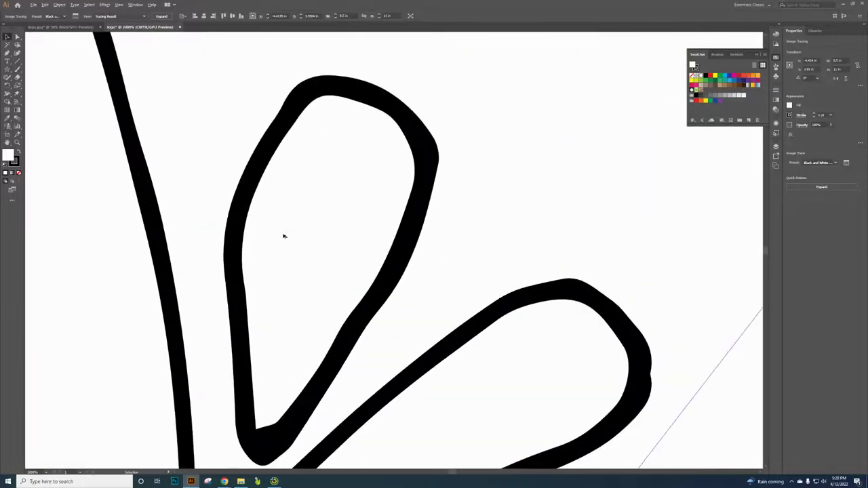
scroll(284, 236, "down", 11)
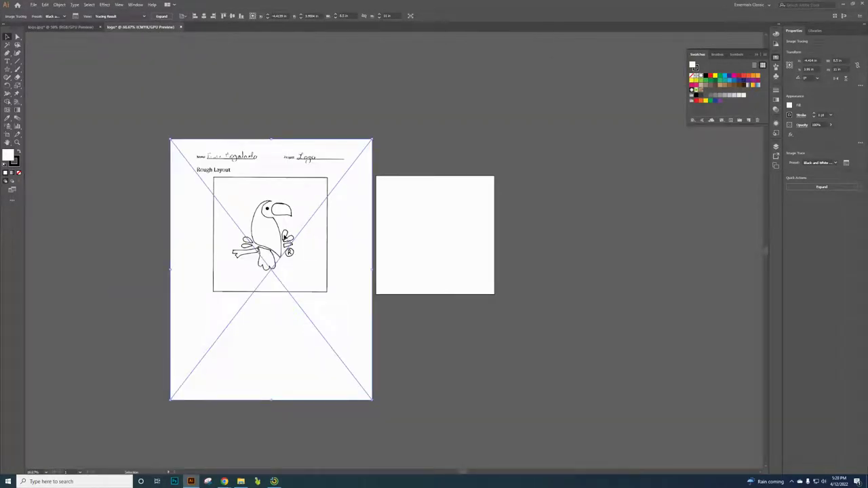
key("ctrl+z")
scroll(283, 237, "up", 12)
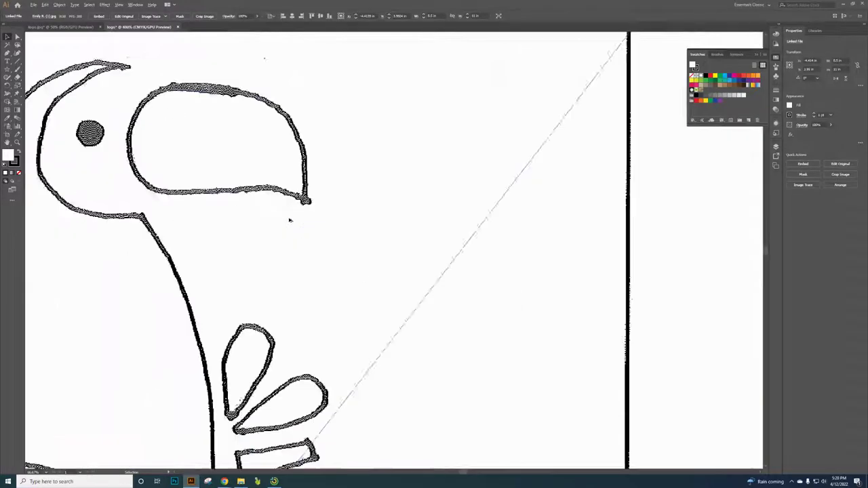
scroll(294, 190, "down", 9)
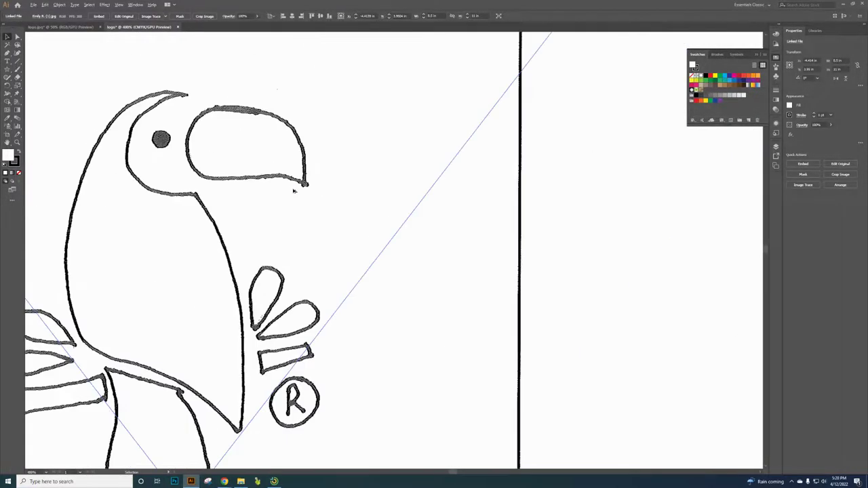
Trace the scan again with the Black and White Logo preset and check the leaf outlines at high magnification.
left_click(165, 17)
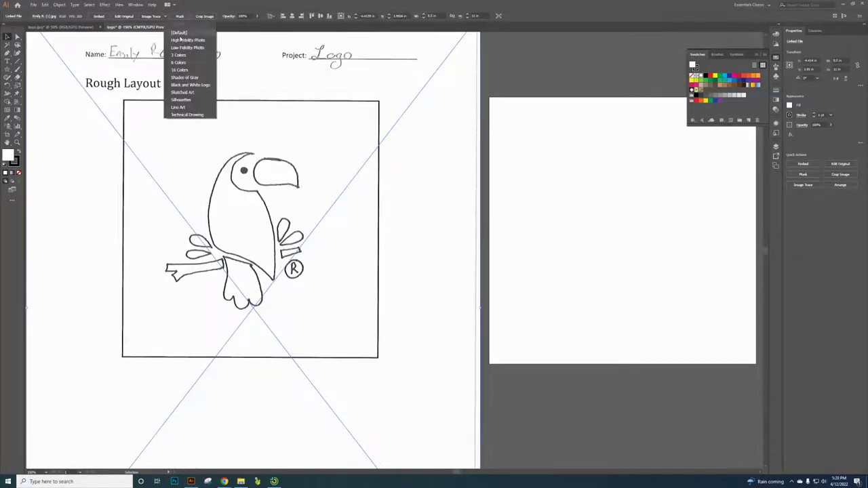
left_click(203, 77)
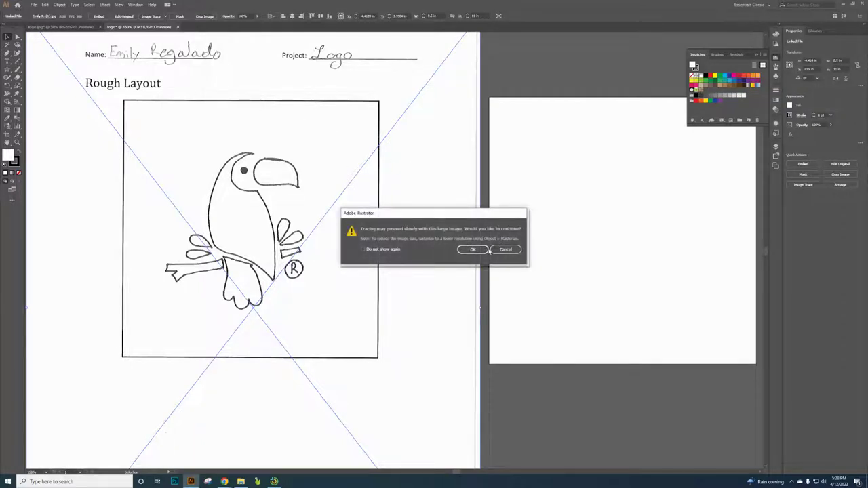
left_click(474, 250)
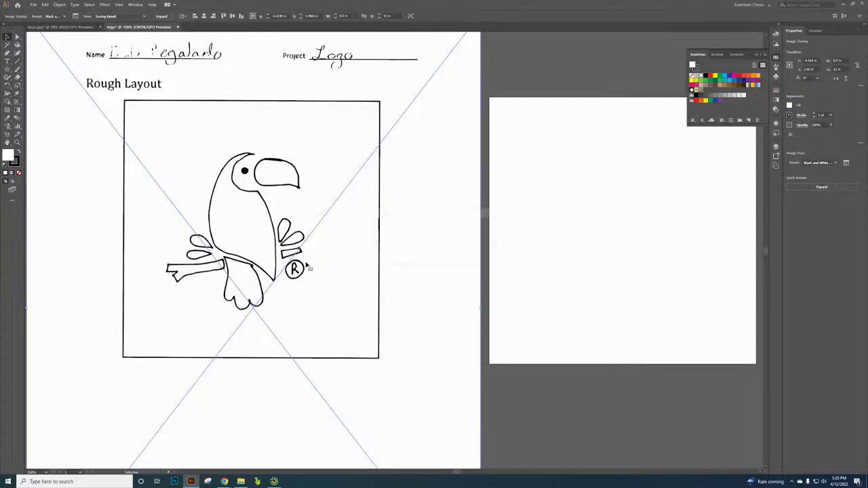
scroll(293, 239, "up", 8)
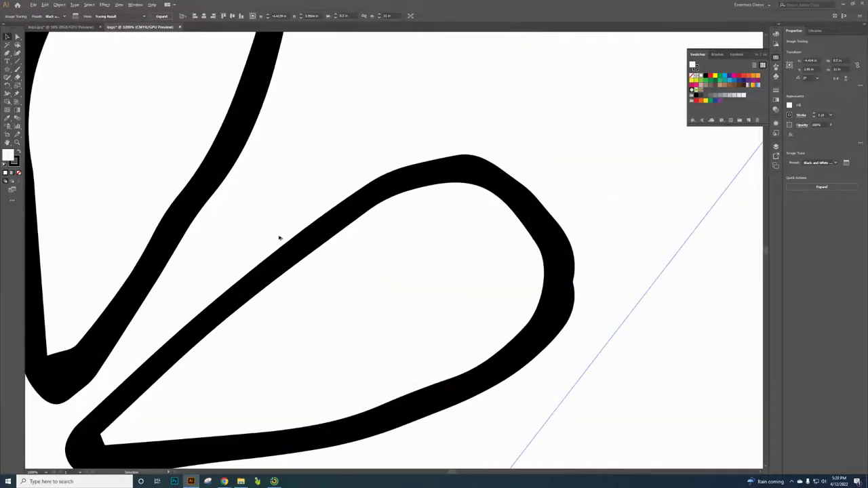
scroll(279, 238, "down", 8)
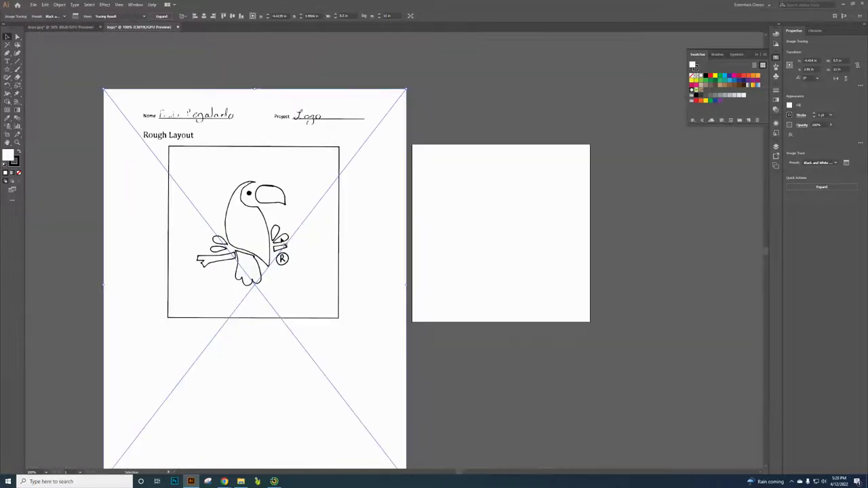
Expand the traced scan into vector paths, ungroup them, and clear the selection.
left_click(163, 16)
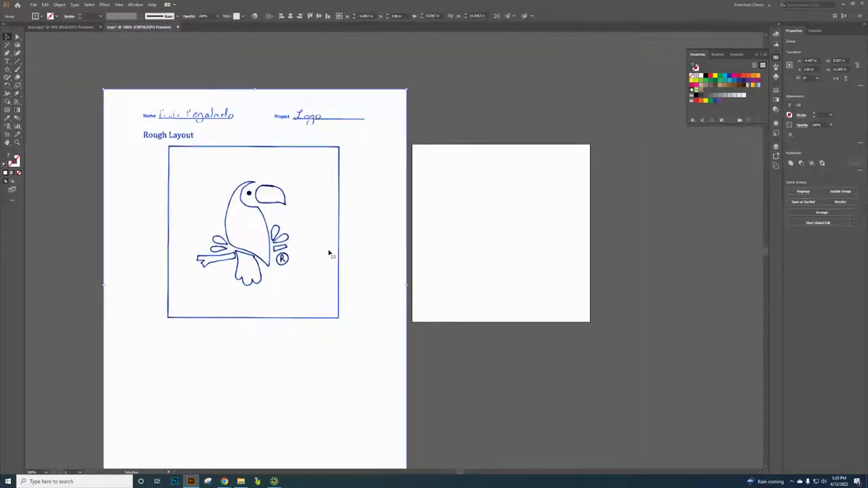
right_click(360, 258)
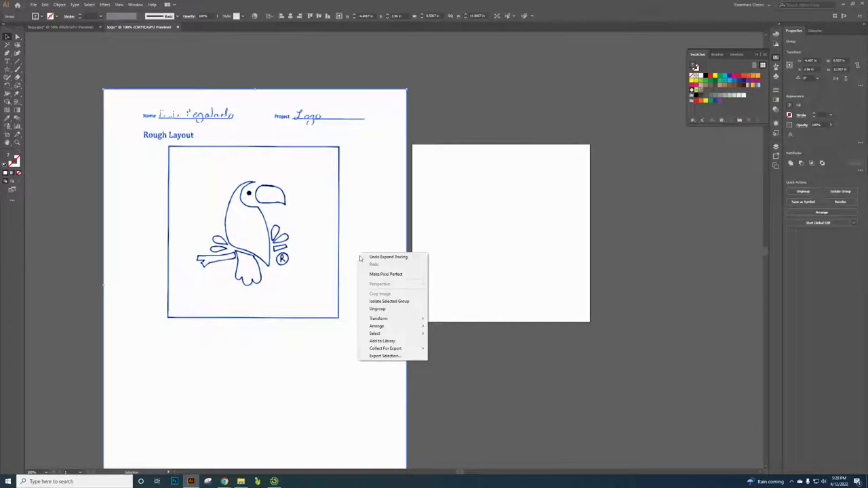
left_click(379, 310)
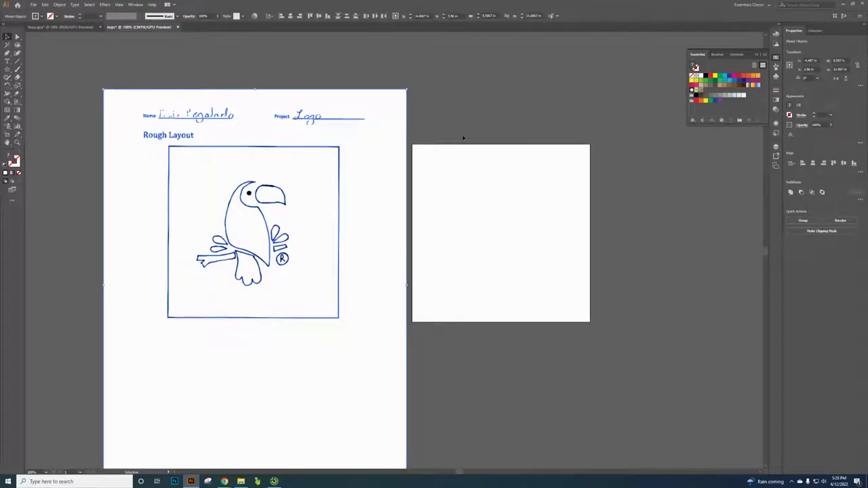
left_click(466, 103)
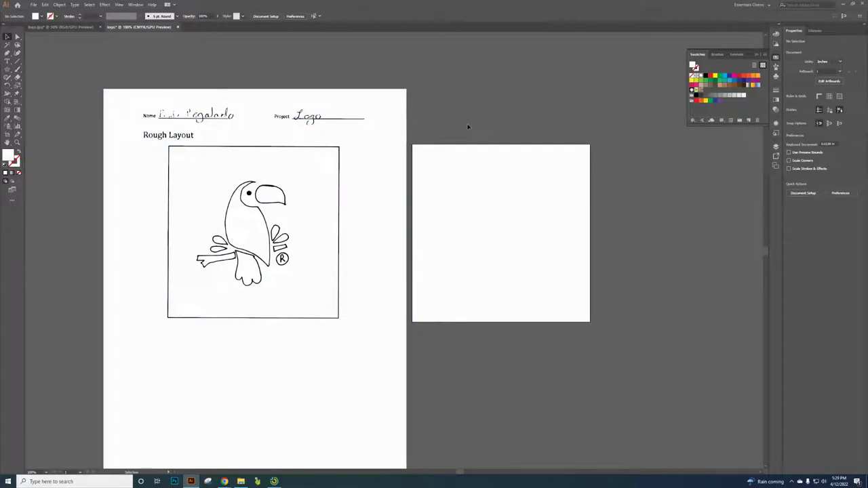
Delete the white page background, handwritten header, "Rough Layout" heading, white area around the toucan, and square frame.
key("ctrl+a")
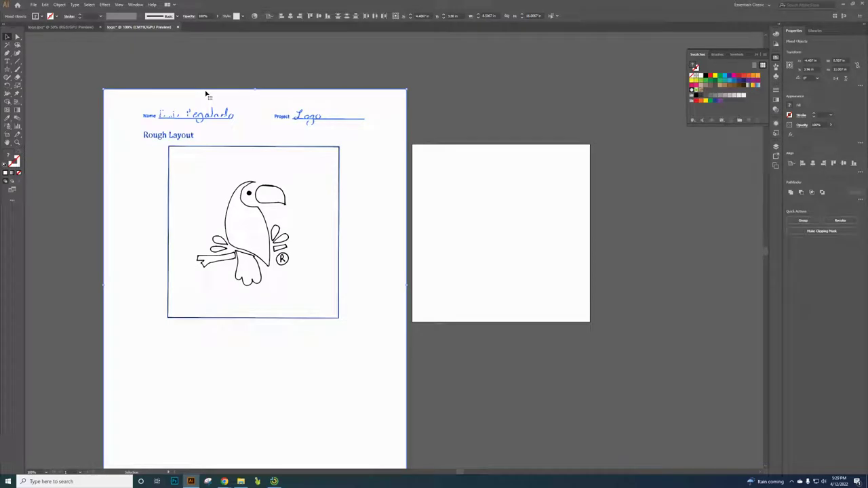
key("Delete")
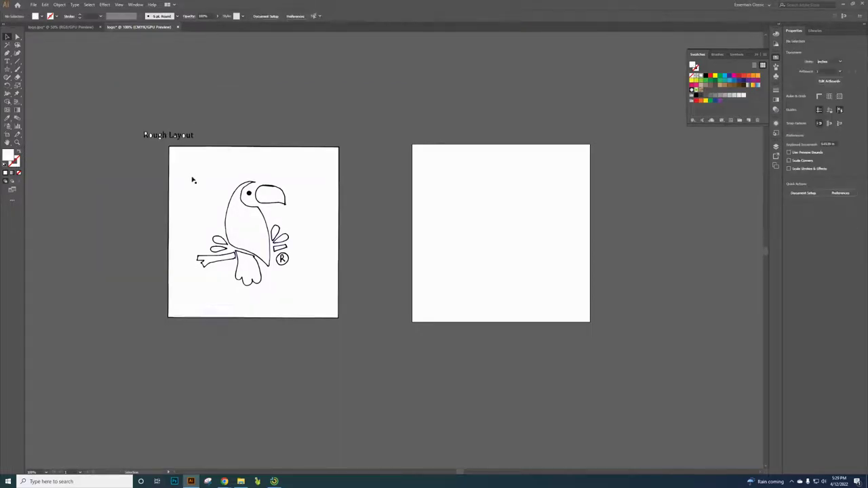
mouse_move(192, 180)
left_mouse_down()
mouse_move(166, 135)
mouse_move(210, 178)
mouse_move(203, 181)
left_mouse_up()
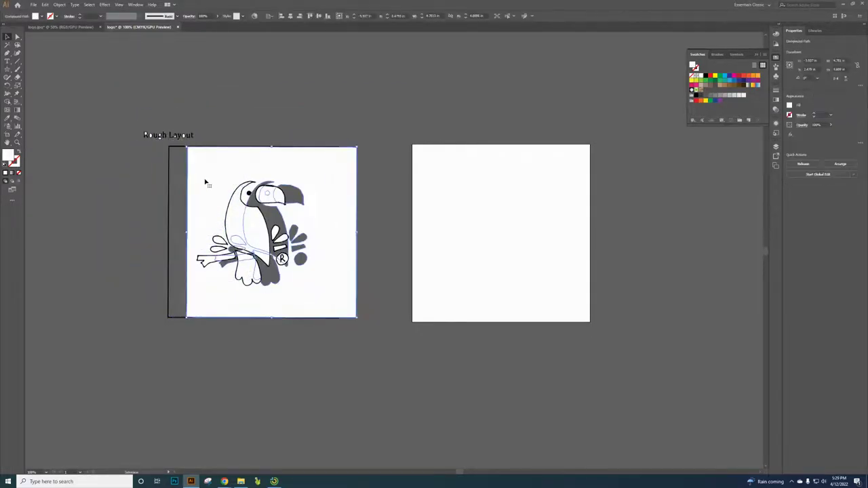
left_click(204, 183)
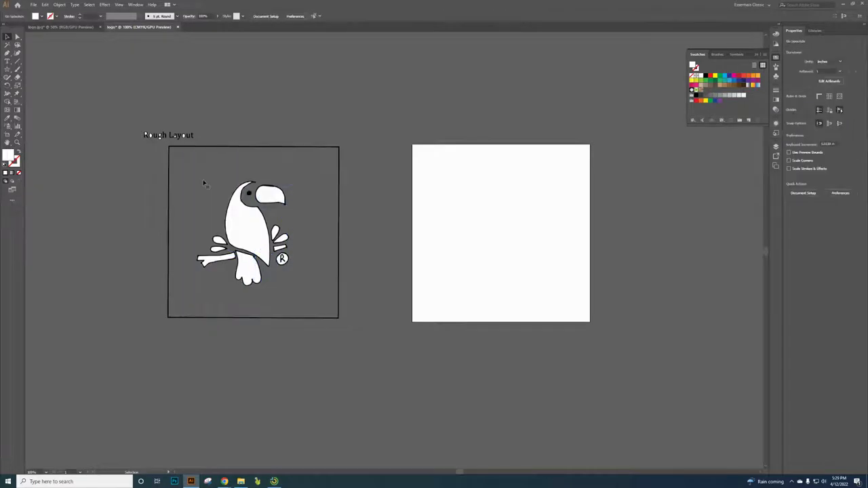
left_click(137, 123)
key("Delete")
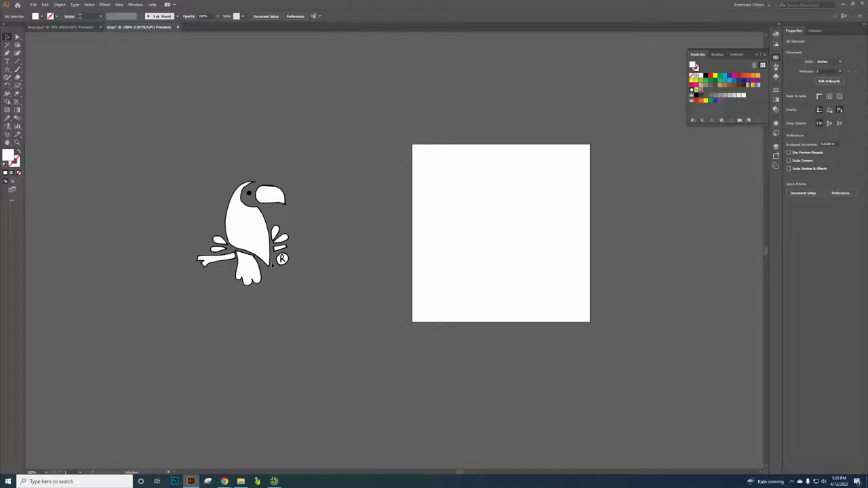
Fill the toucan's body shape with the green swatch and deselect it.
left_click(249, 243)
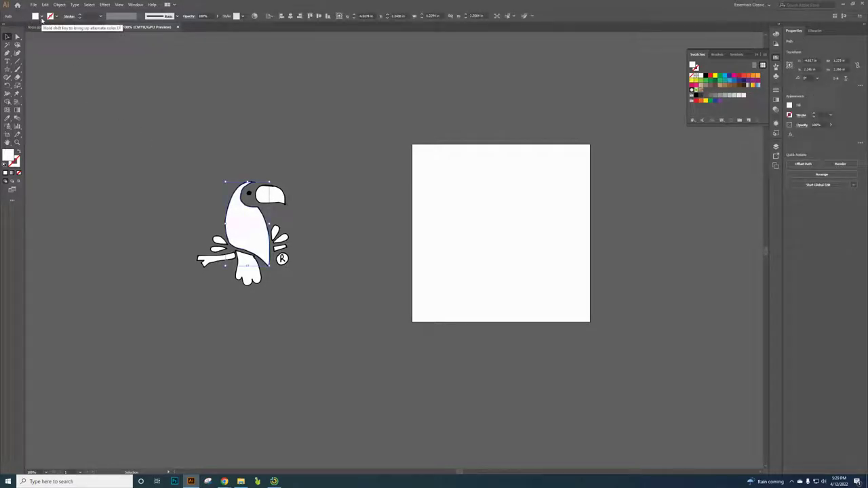
left_click(14, 160)
left_click(7, 157)
left_click(41, 17)
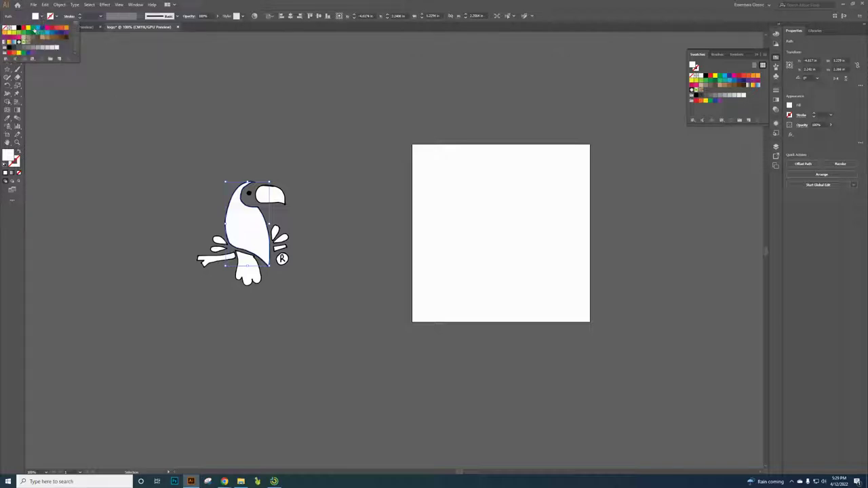
left_click(34, 30)
left_click(204, 126)
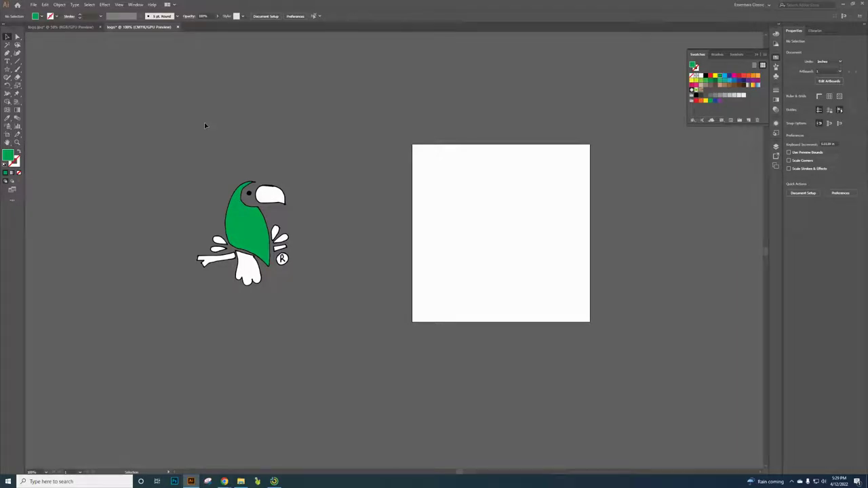
Switch to Chrome and search Google for "parrot clipart" in a new browser tab, showing image results.
mouse_move(224, 481)
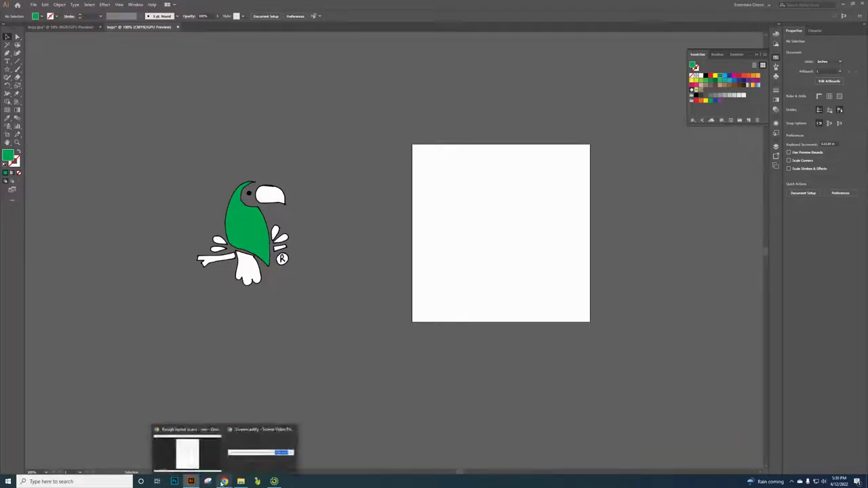
left_click(212, 465)
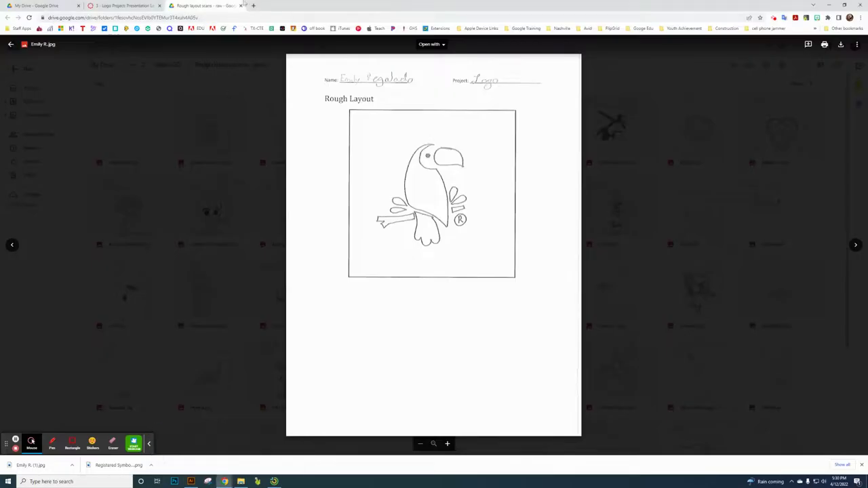
left_click(255, 7)
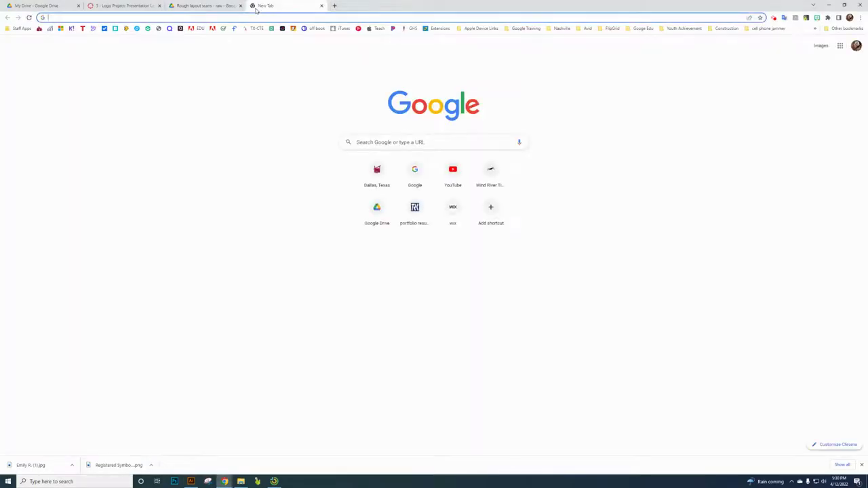
type("parr")
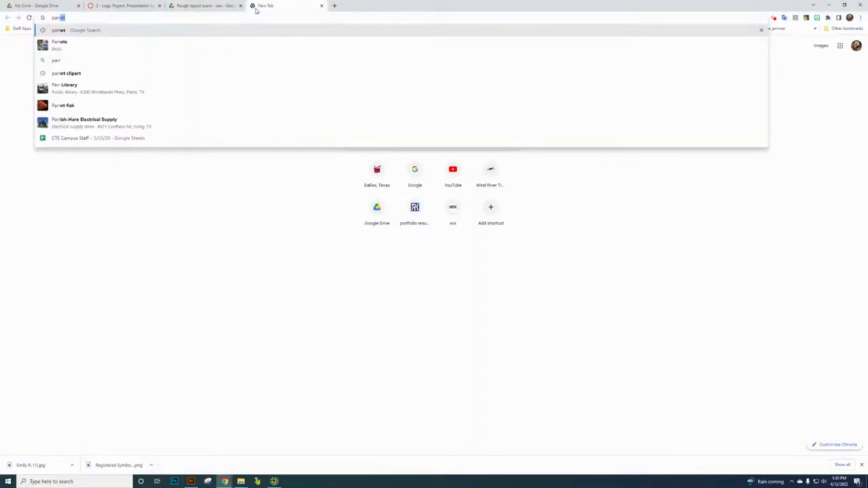
type("ot")
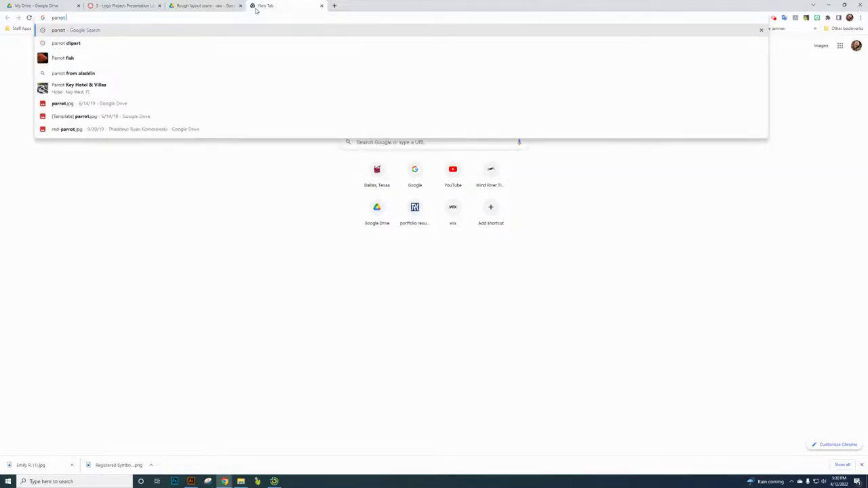
type(" cli")
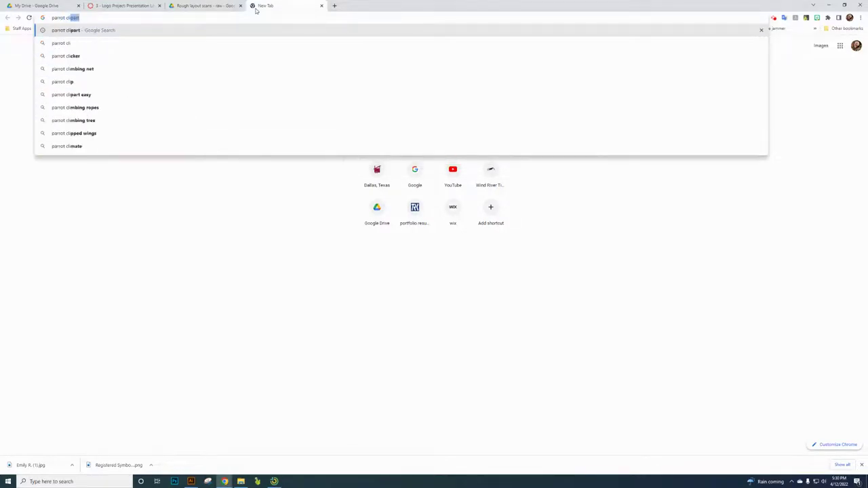
type("part")
key("Return")
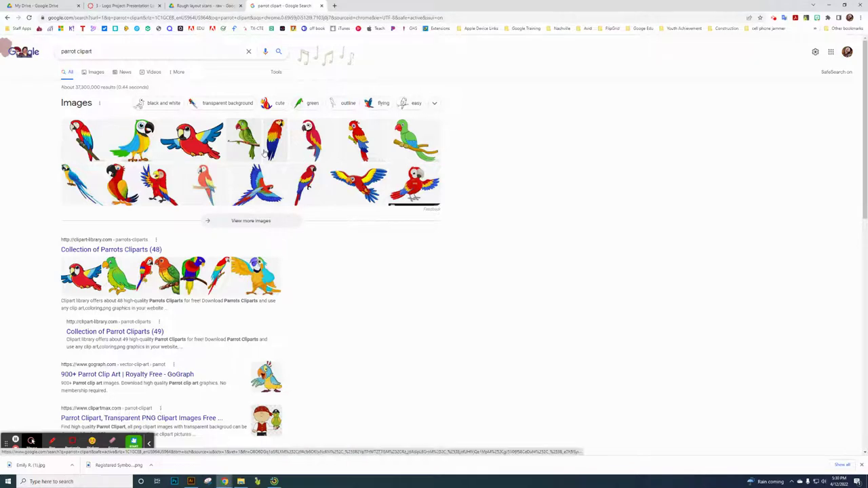
left_click(96, 72)
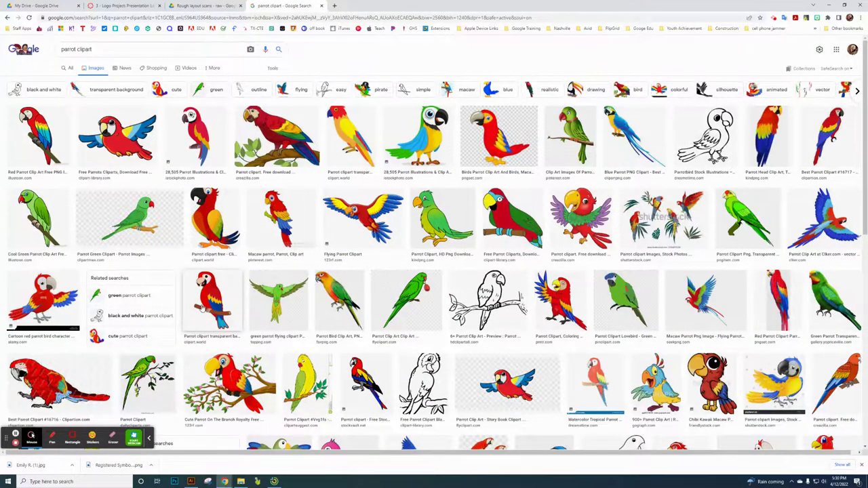
Open the red parrot perched on a branch and save the image as Parrot-clipart-transparent-background-2 (1).png in Downloads.
left_click(204, 310)
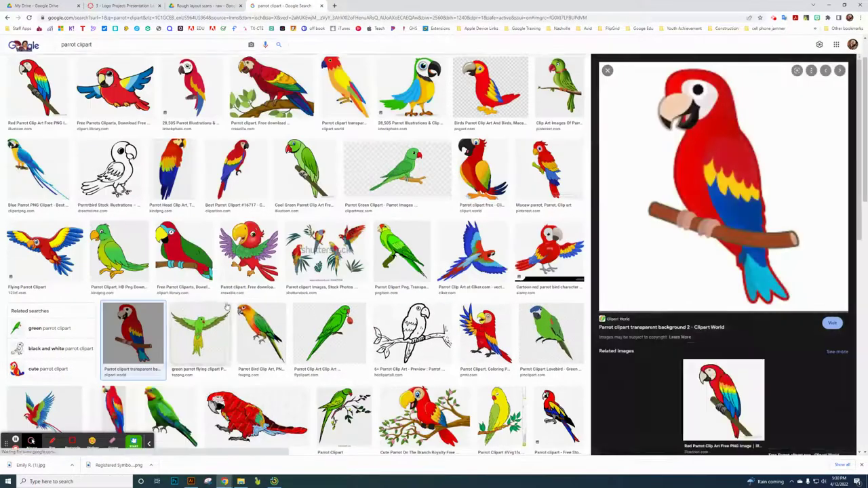
right_click(696, 220)
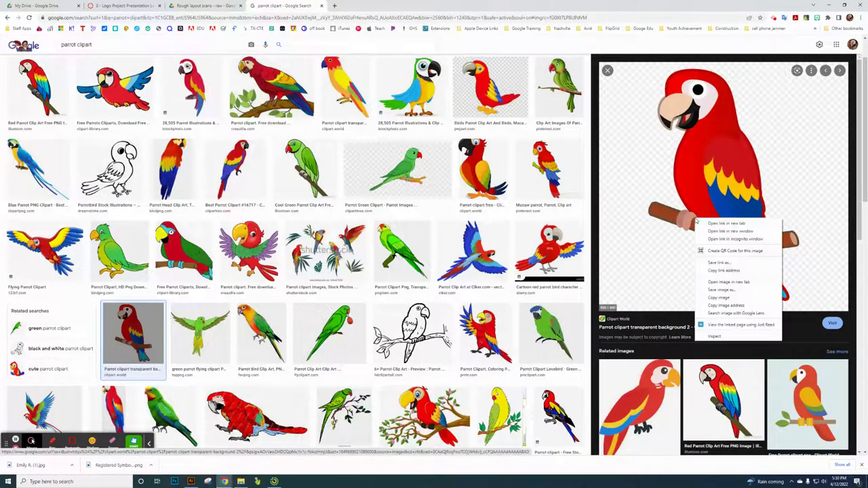
left_click(710, 290)
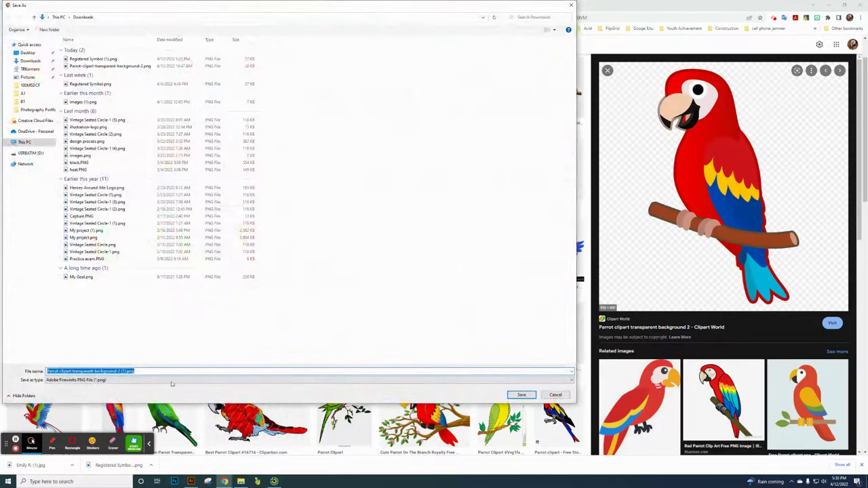
left_click(521, 395)
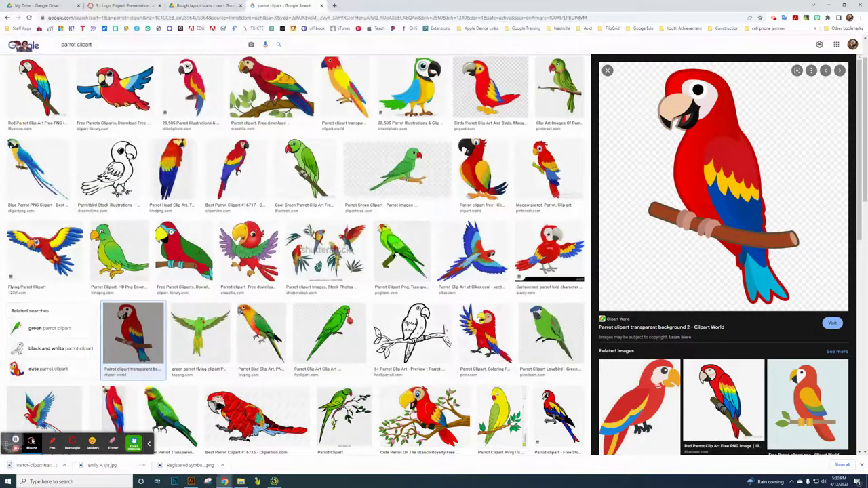
Switch to Illustrator and place Parrot-clipart-transparent-background-2 (1).png on the empty canvas beside the artboard, opposite the toucan.
left_click(190, 482)
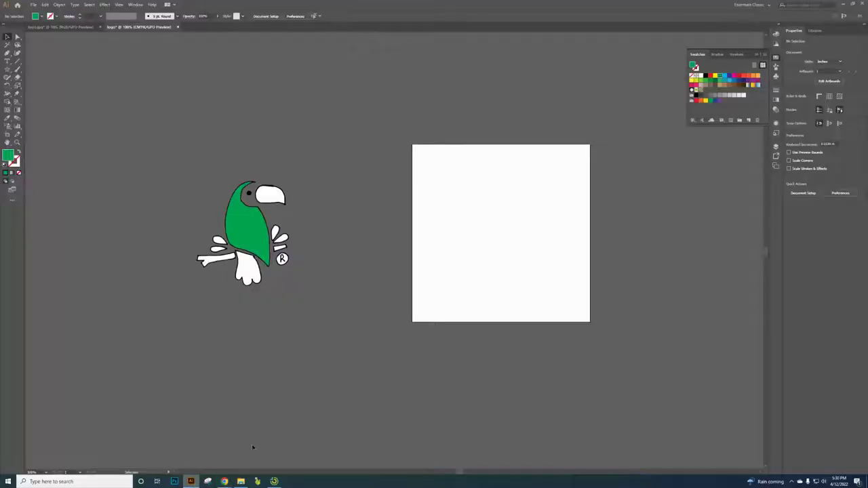
left_click(34, 5)
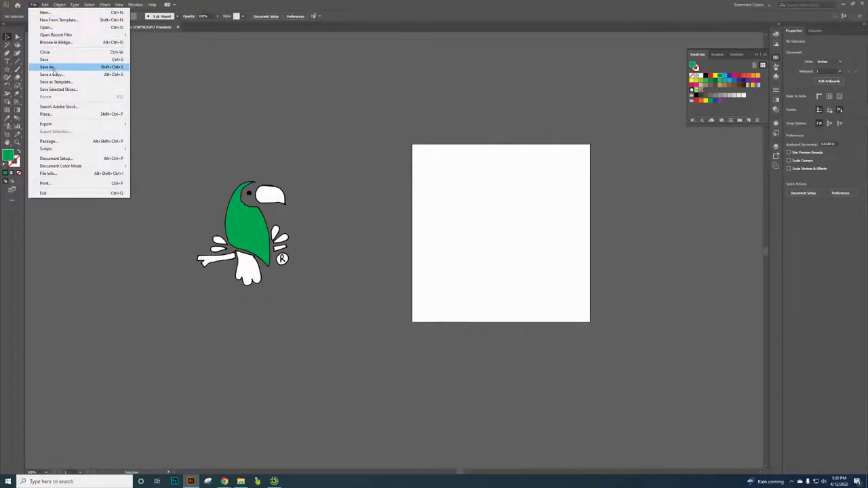
left_click(48, 114)
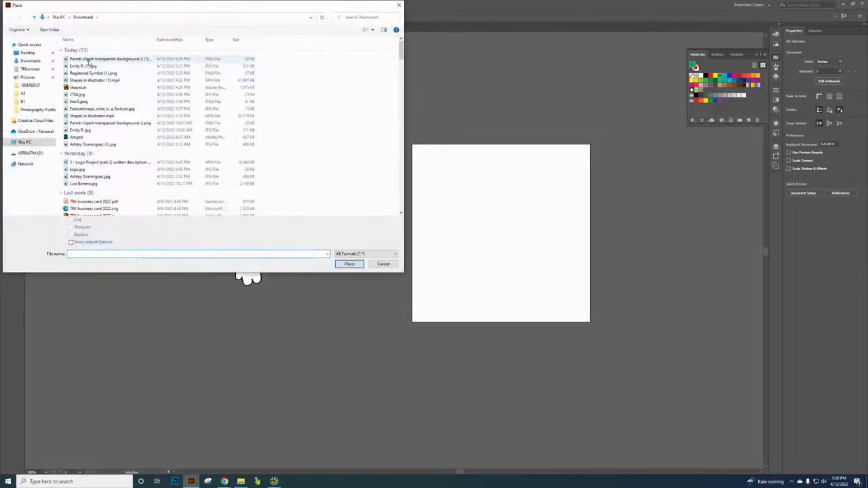
left_click(95, 60)
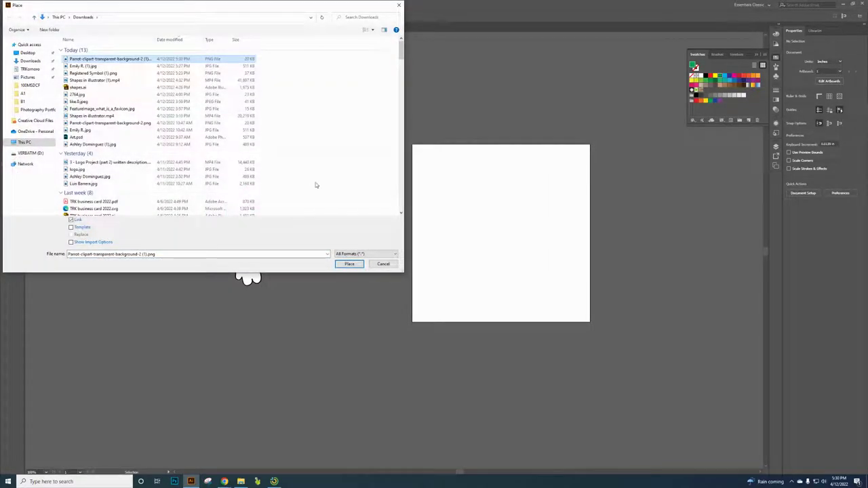
left_click(349, 264)
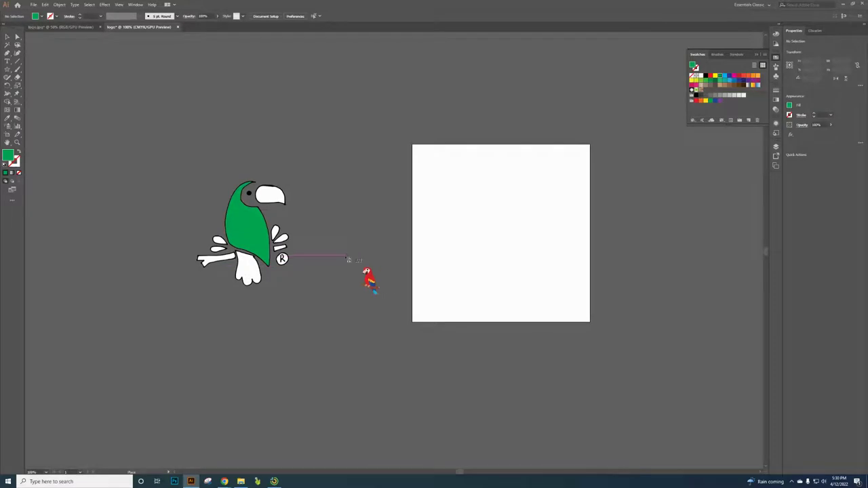
scroll(365, 219, "down", 3)
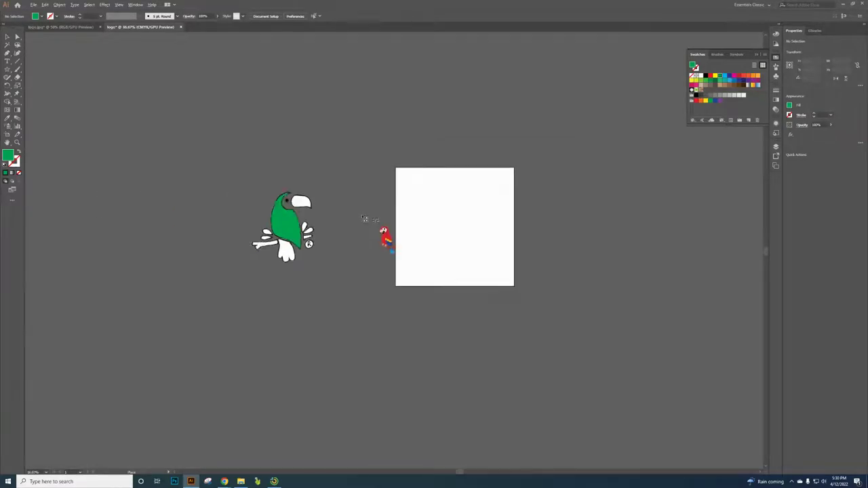
left_click(522, 192)
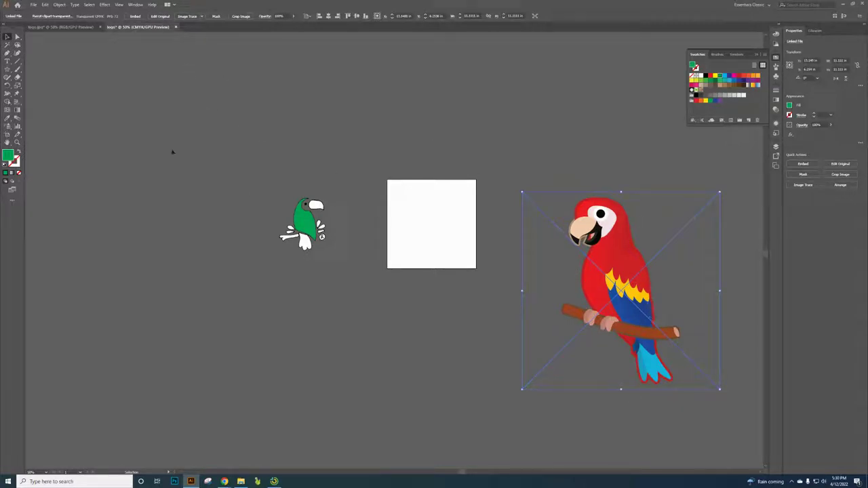
Try tracing the placed parrot image with the 6 Colors preset and undo the trace.
left_click(201, 16)
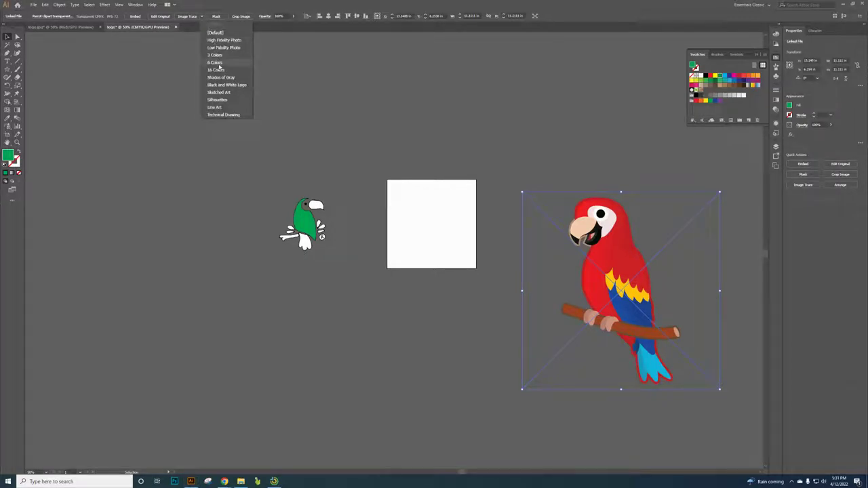
left_click(219, 65)
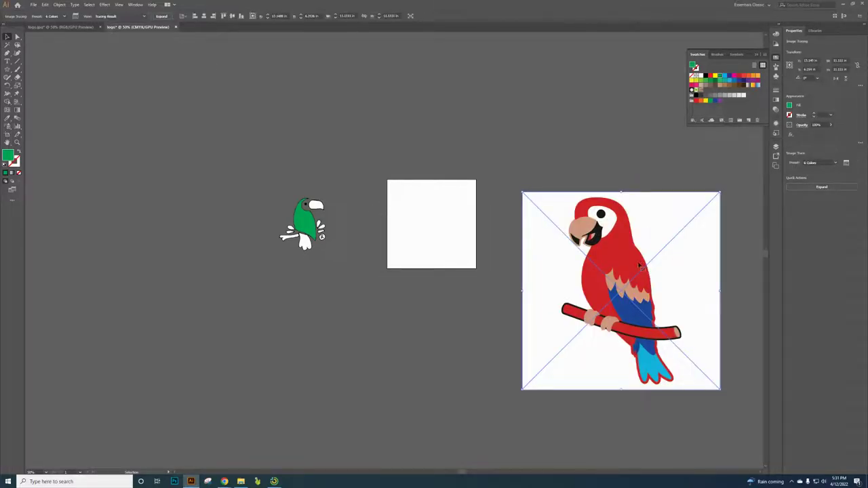
left_click(45, 4)
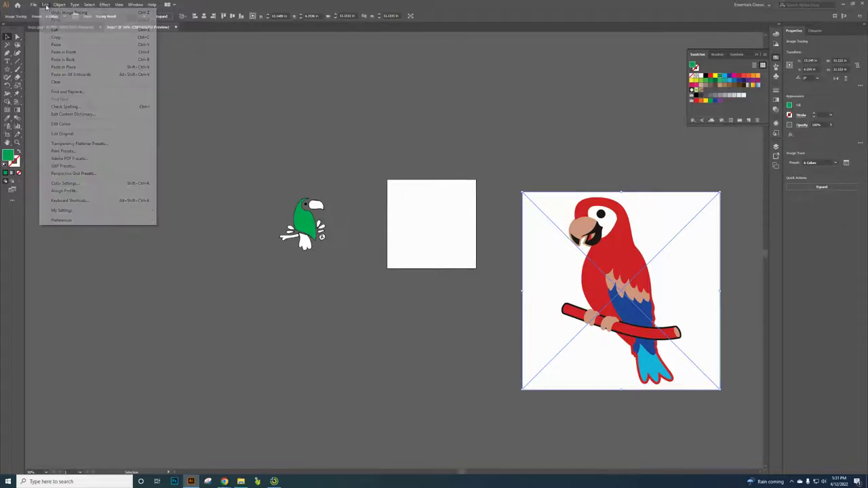
left_click(68, 13)
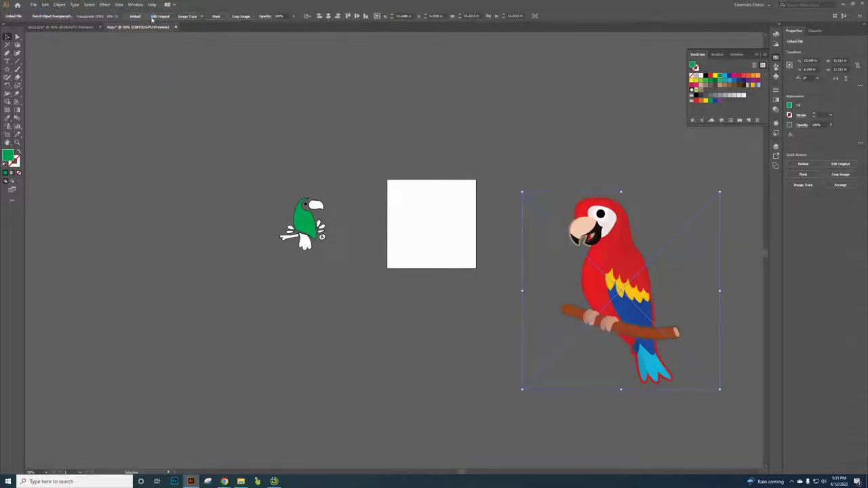
Trace the parrot image with the 16 Colors preset and expand the tracing into vector paths.
left_click(202, 17)
key("Escape")
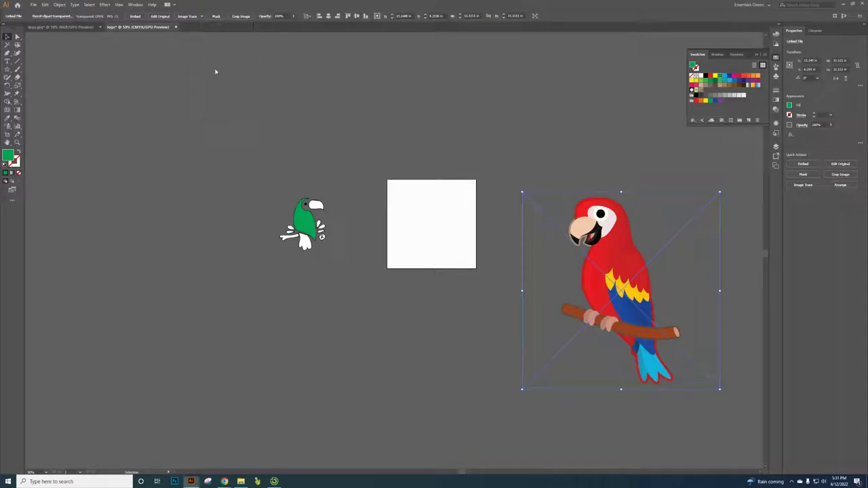
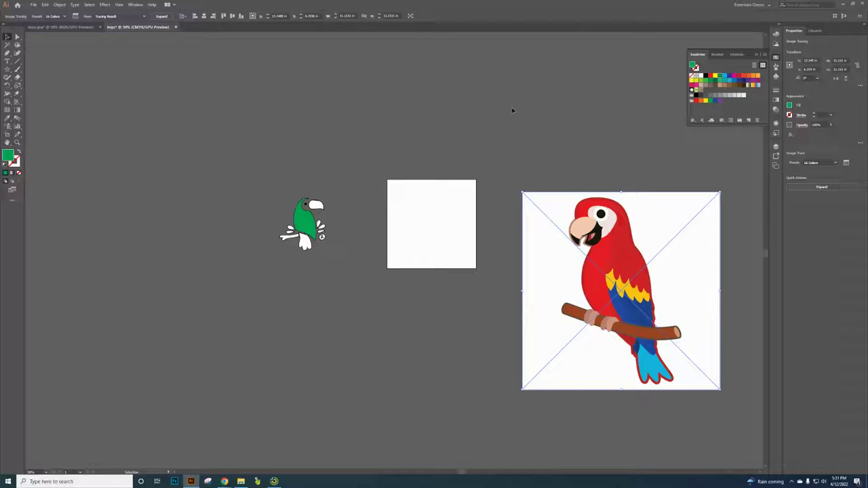
left_click(161, 16)
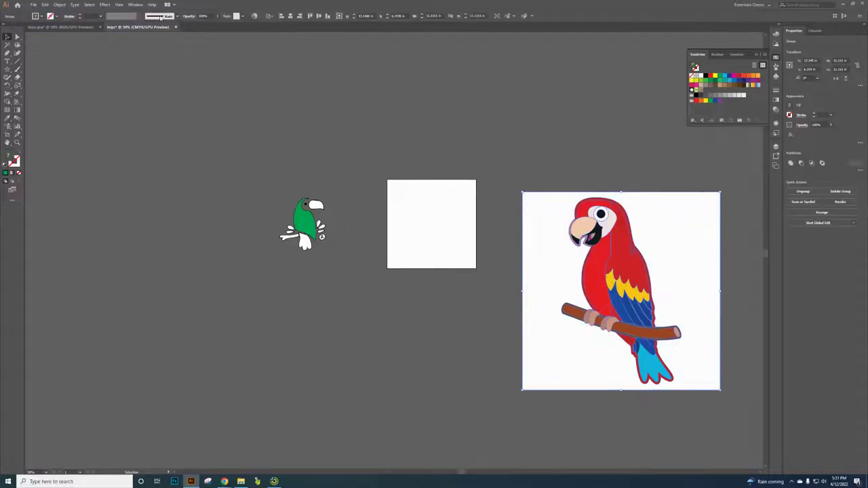
Ungroup the expanded parrot and delete the white background shape around it.
right_click(559, 259)
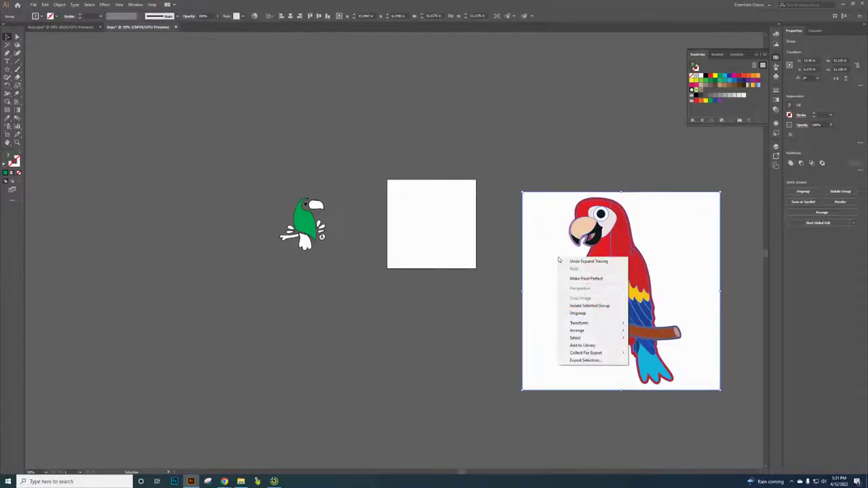
left_click(578, 313)
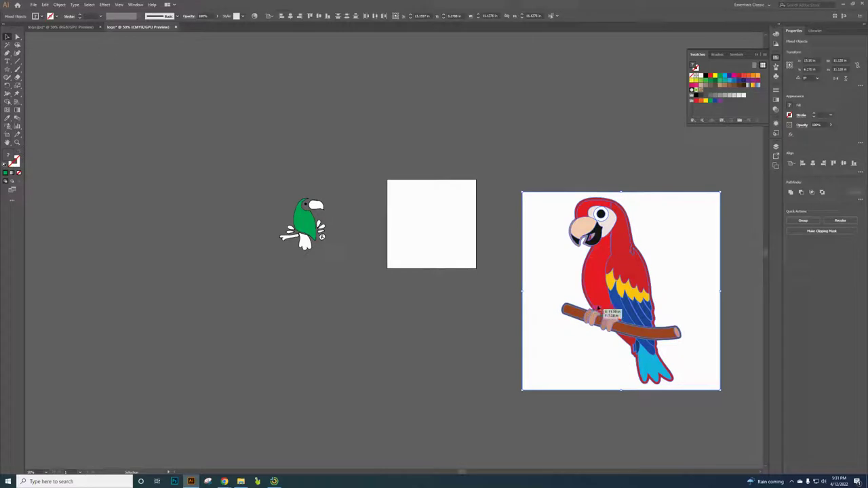
left_click(651, 148)
left_click(693, 238)
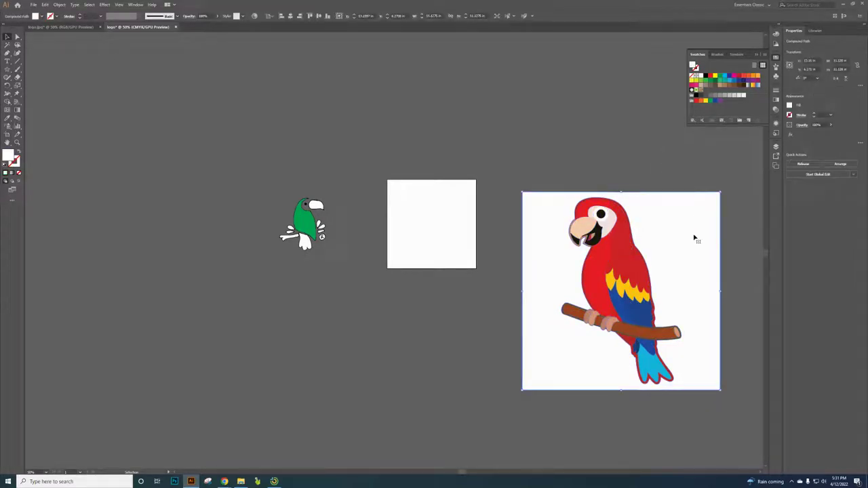
key("Delete")
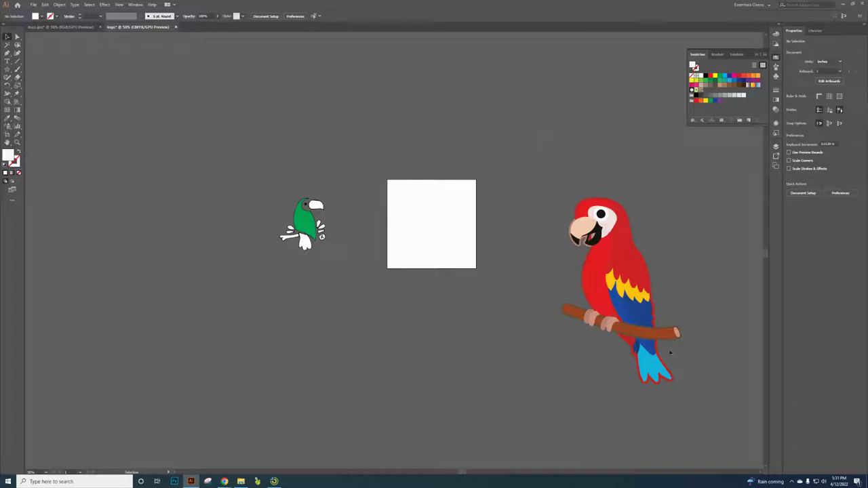
Move all the parrot's shapes onto the artboard, scale them proportionally to about 1.9 x 3 in, and deselect them.
left_click(622, 264)
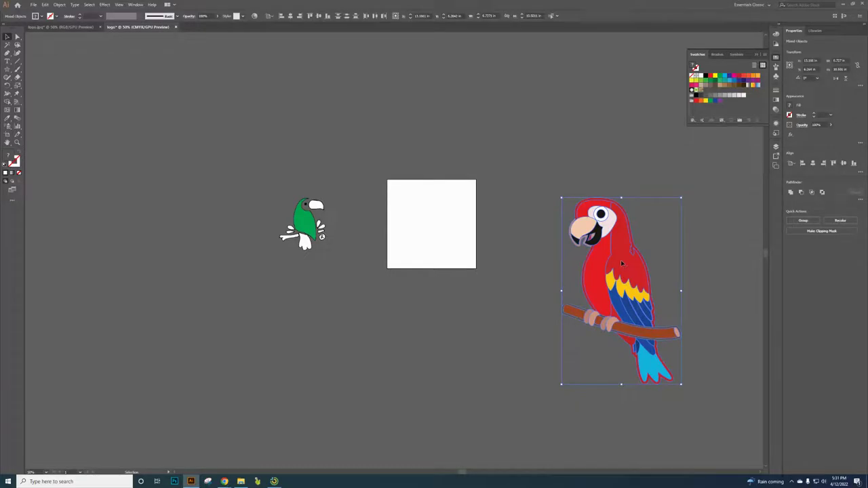
left_click_drag(622, 263, 450, 202)
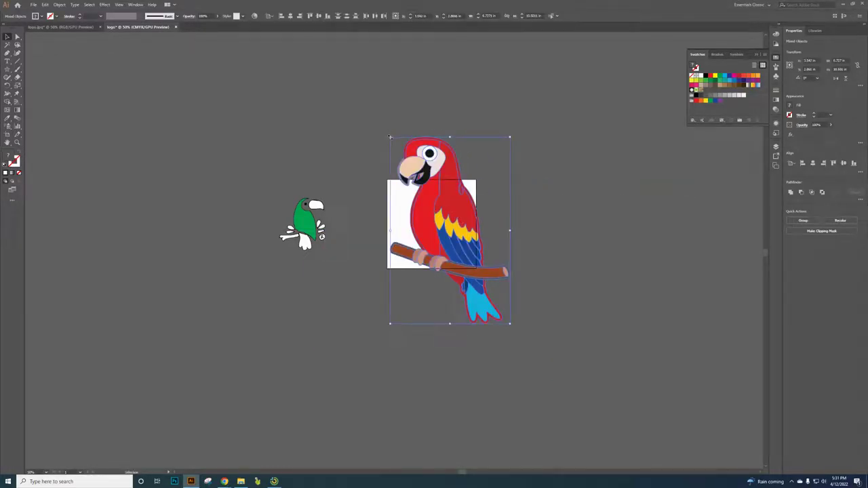
left_click_drag(390, 137, 433, 217)
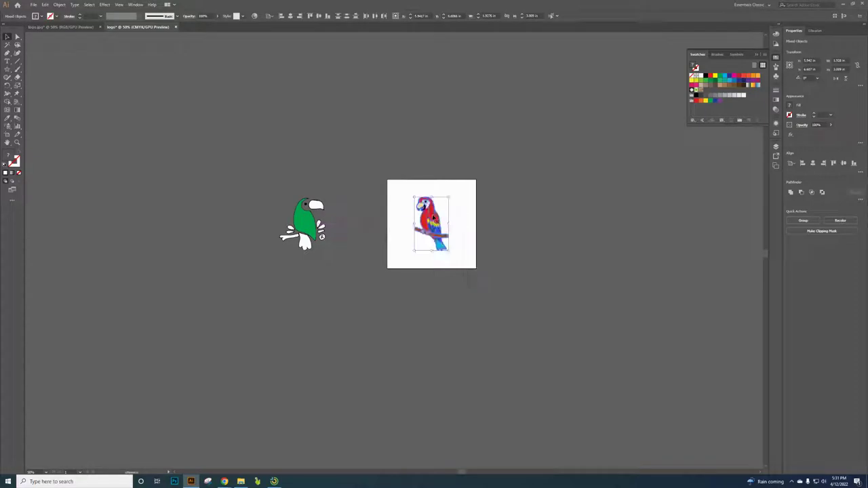
left_click(472, 252)
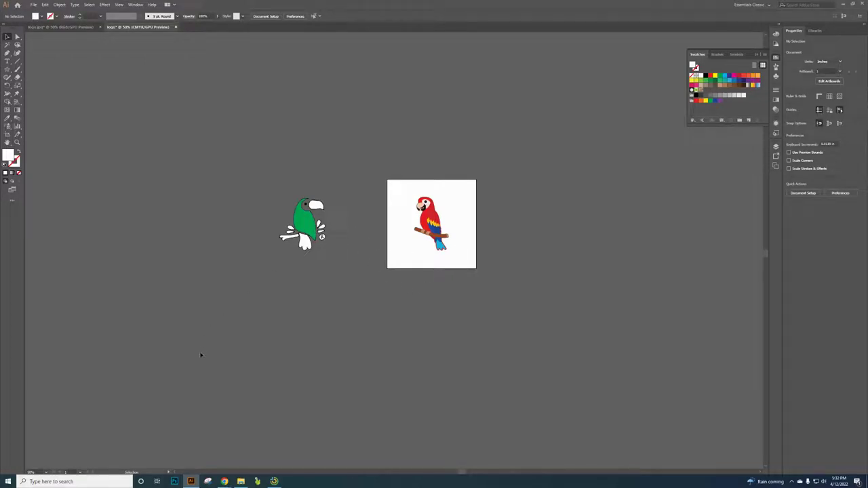
Switch to Chrome, open the Registered Symbol file linked on the logo project assignment page, and download it.
mouse_move(224, 482)
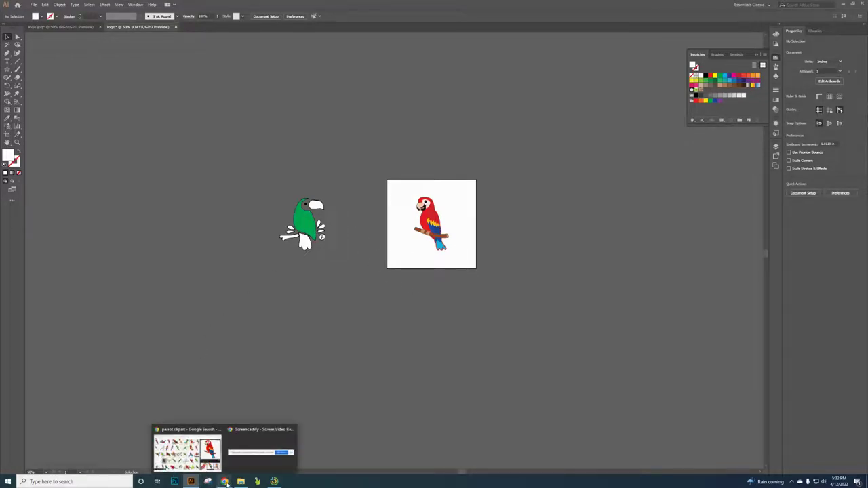
left_click(187, 451)
left_click(129, 6)
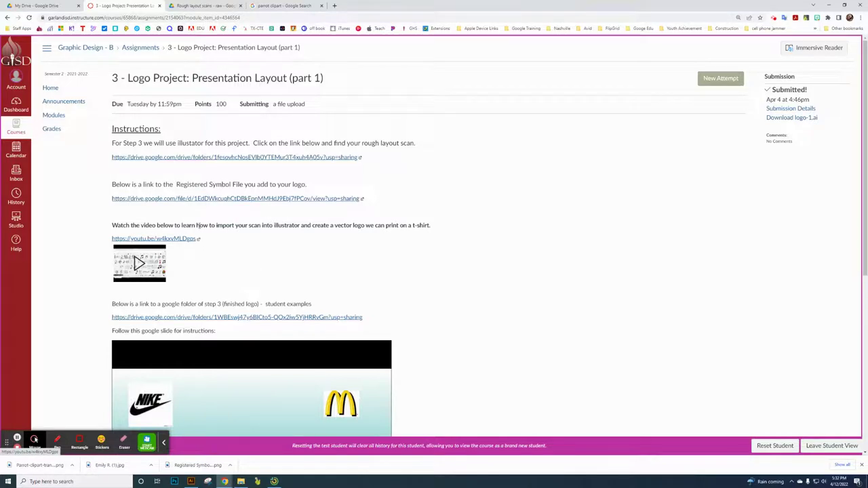
left_click(234, 199)
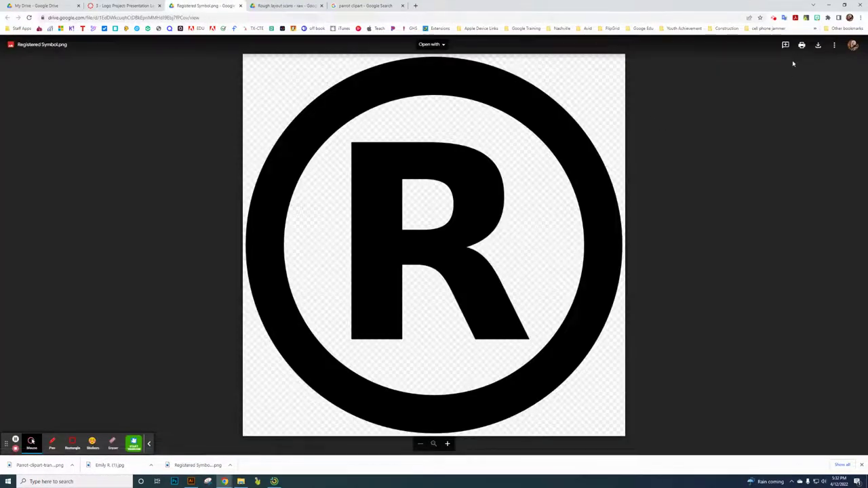
left_click(818, 45)
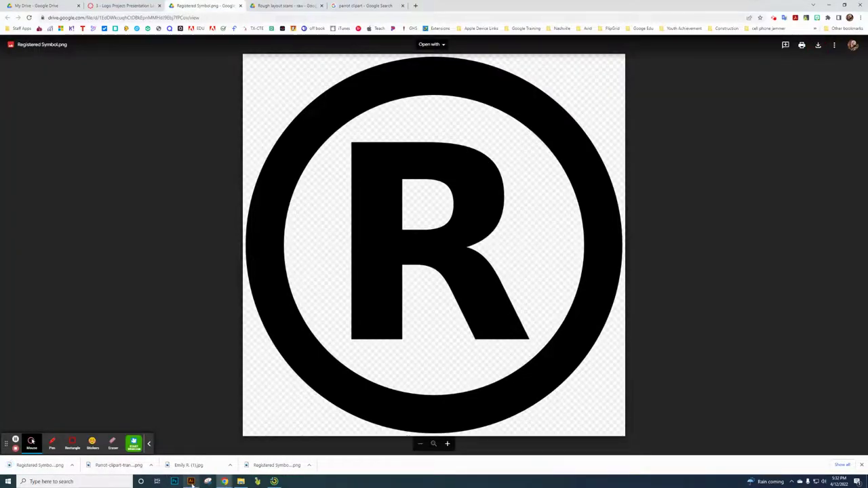
Switch back to Illustrator and place Registered Symbol (2).png on the empty canvas beside the artboard.
left_click(191, 482)
left_click(33, 5)
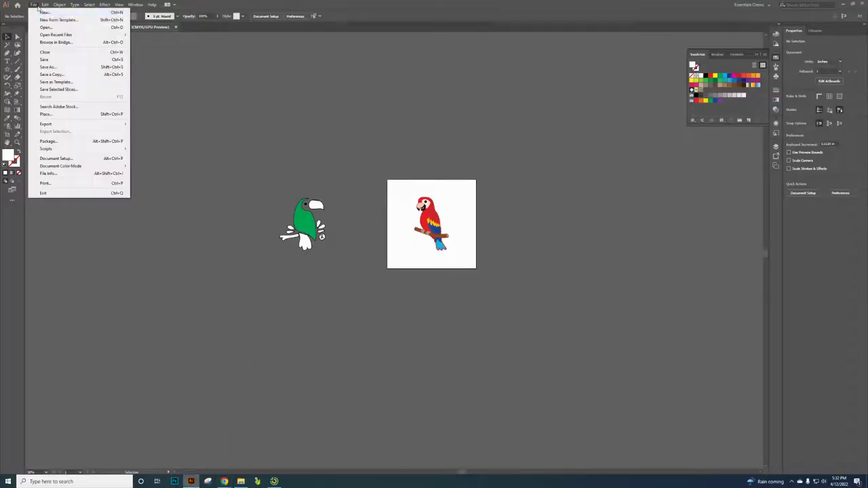
left_click(56, 118)
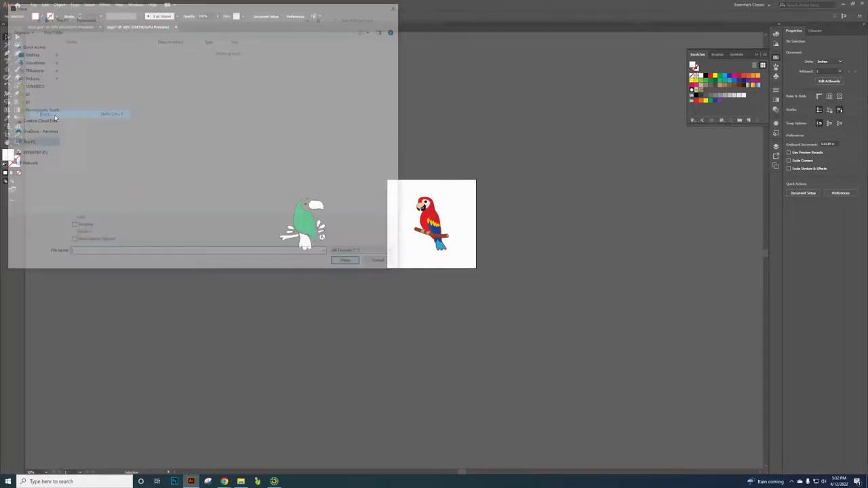
left_click(93, 59)
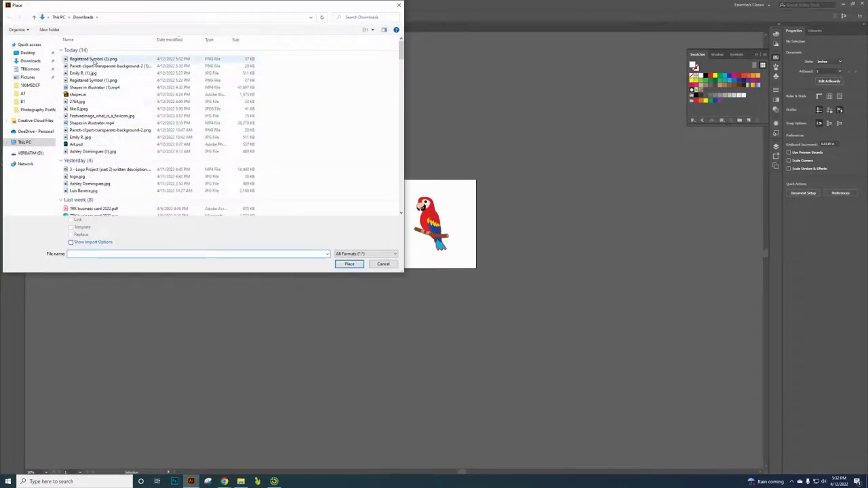
left_click(347, 264)
left_click(539, 208)
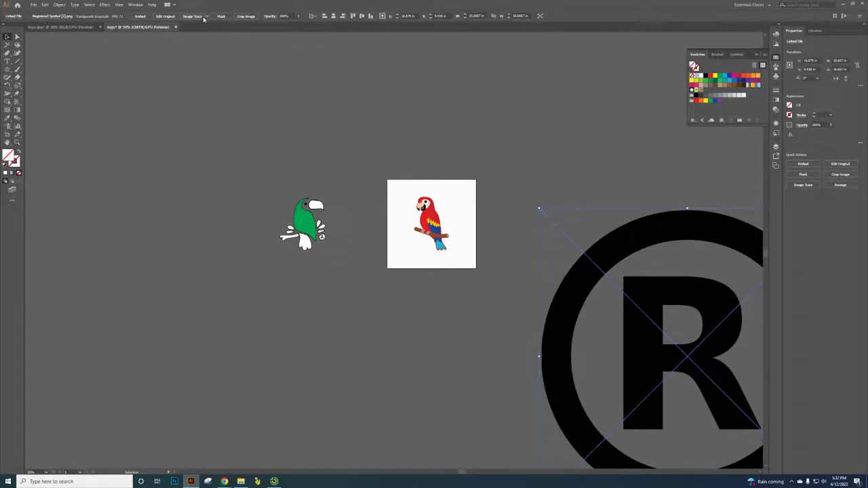
Trace the registered symbol with the Black and White Logo preset, expand the tracing, and ungroup it.
left_click(207, 16)
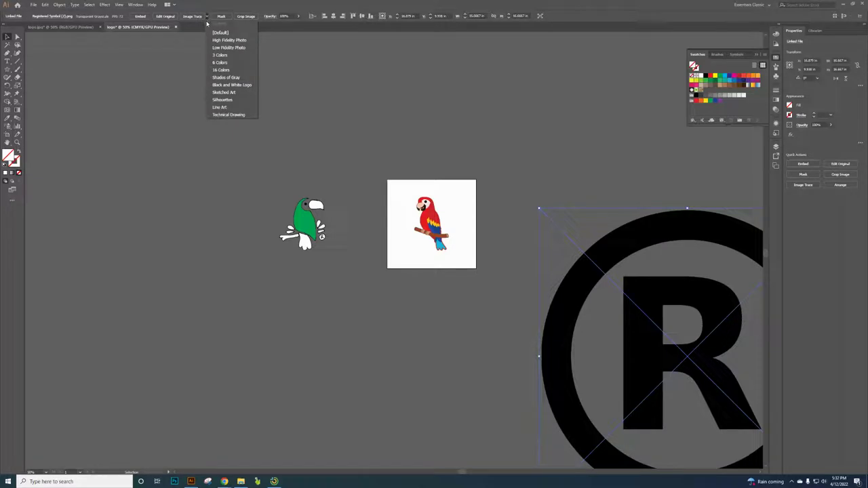
left_click(232, 85)
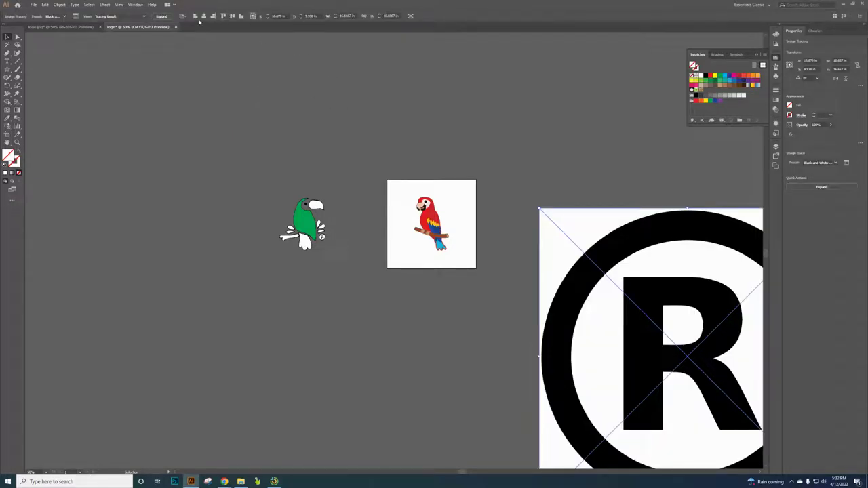
left_click(168, 16)
right_click(603, 261)
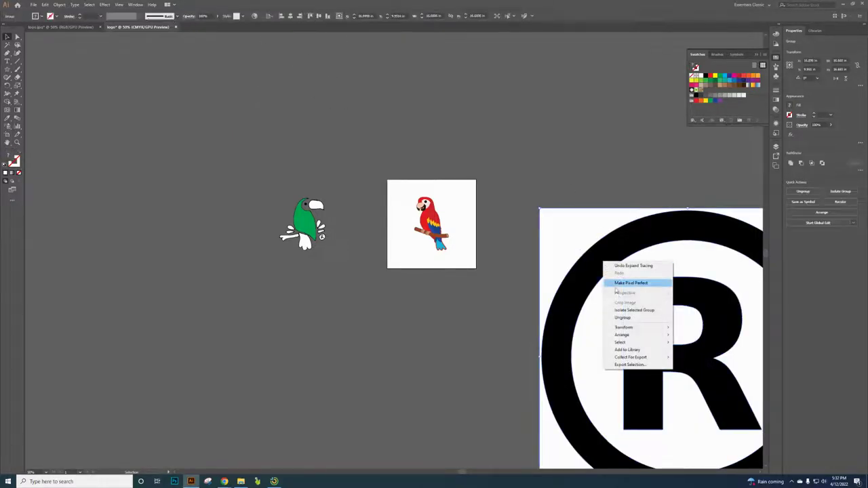
left_click(622, 318)
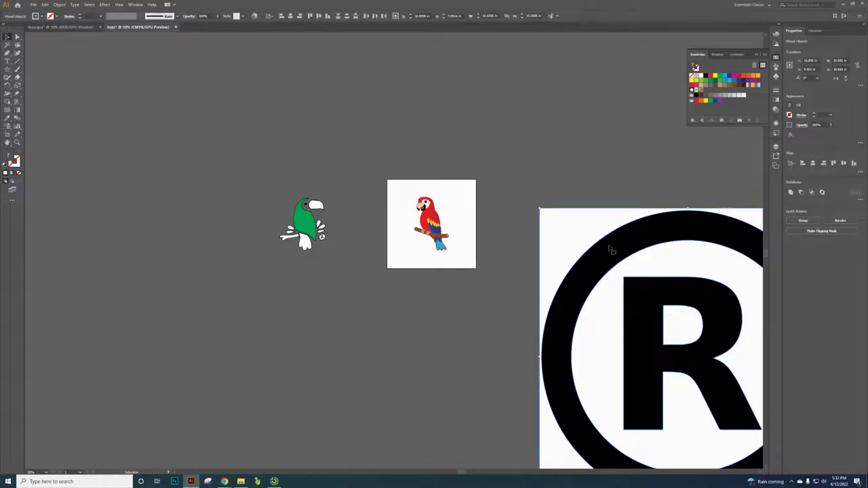
Delete the white background, the white area inside the ring, and the white counter of the R.
left_click(560, 234)
key("Delete")
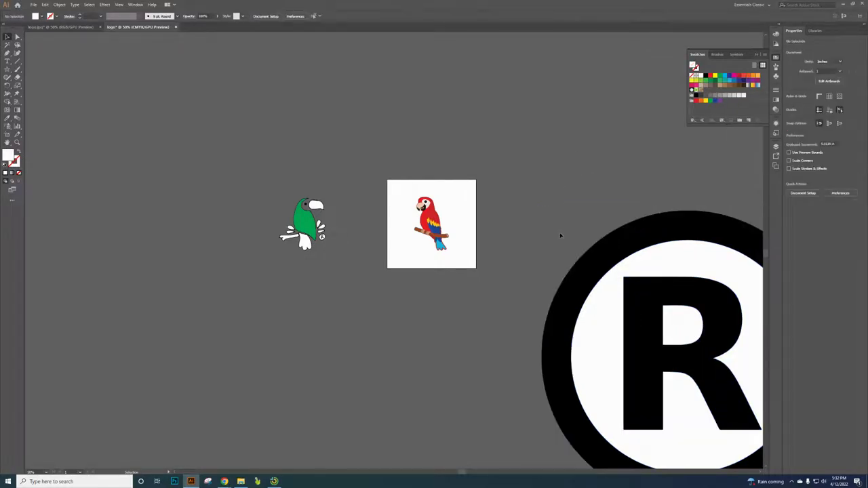
left_click(597, 316)
key("Delete")
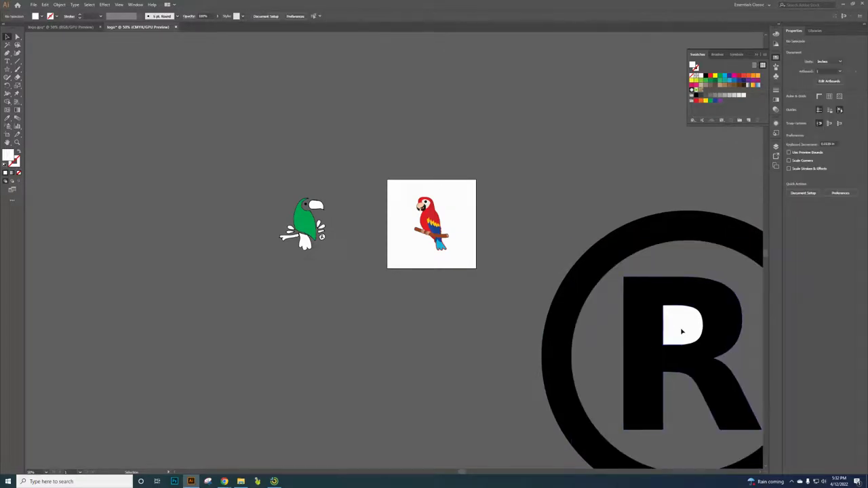
left_click(681, 330)
key("Delete")
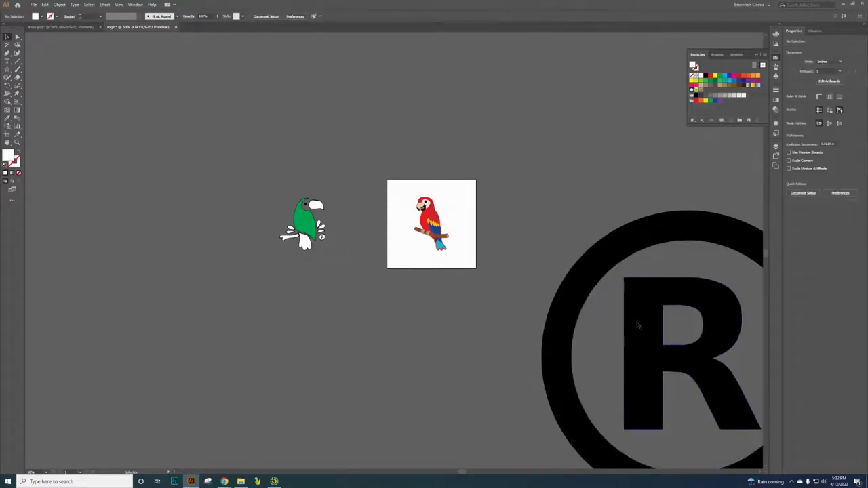
Scale the registered symbol down proportionally to about 0.78 in, bringing it close to the artboard.
left_click(543, 328)
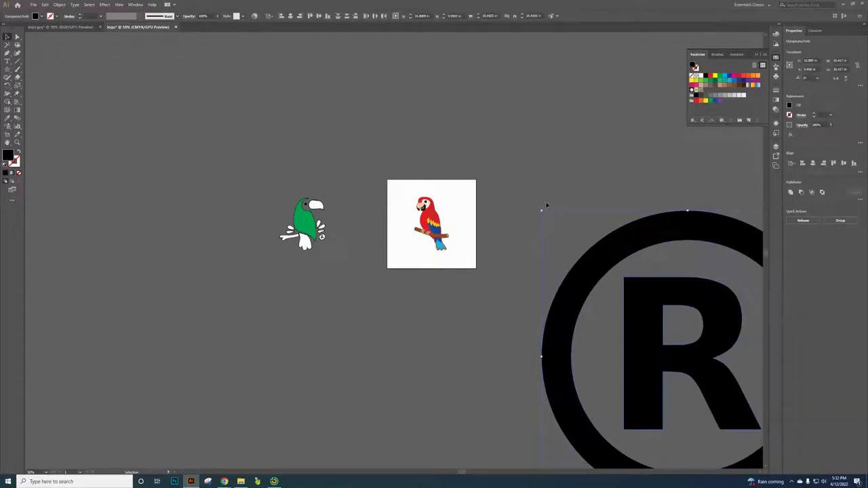
left_click_drag(540, 209, 734, 415)
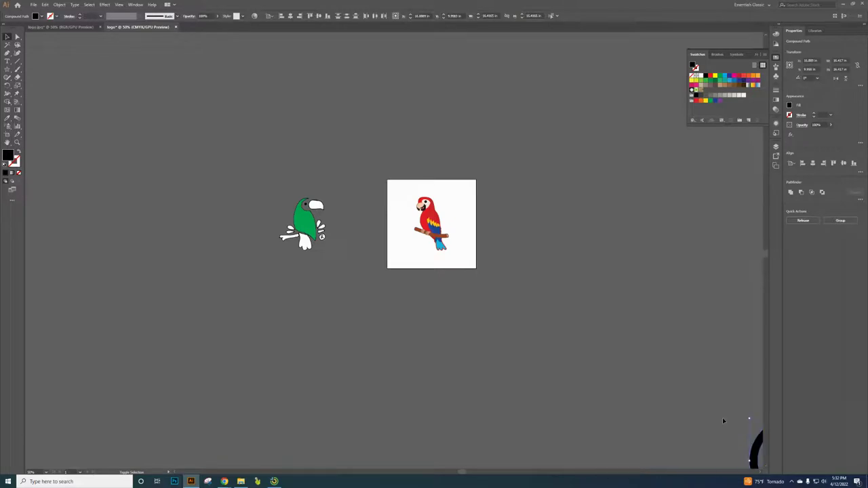
scroll(545, 346, "down", 2)
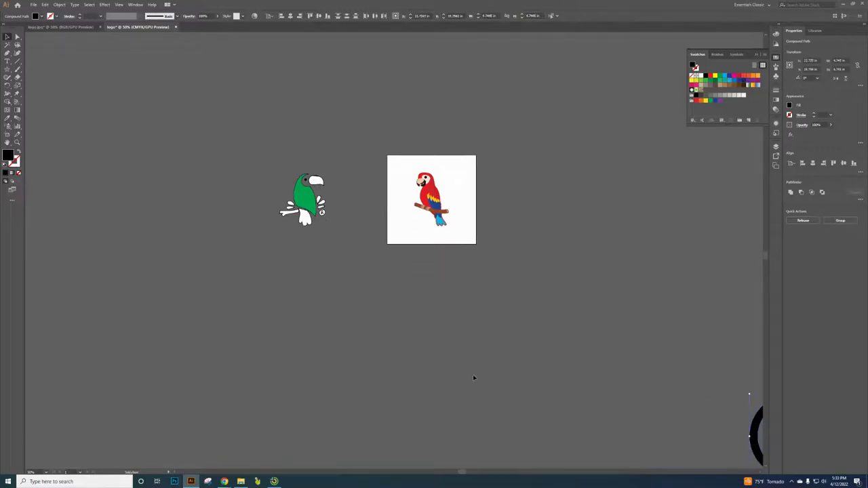
scroll(505, 403, "down", 3)
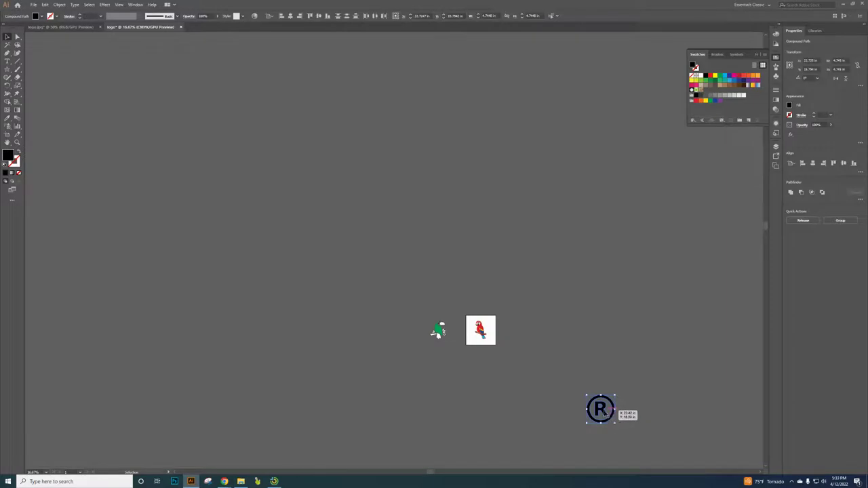
left_click_drag(604, 414, 505, 360)
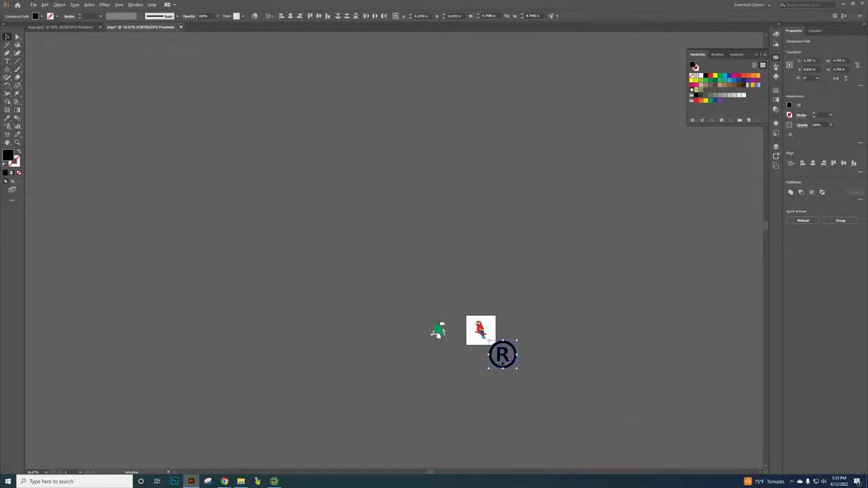
scroll(501, 360, "up", 3)
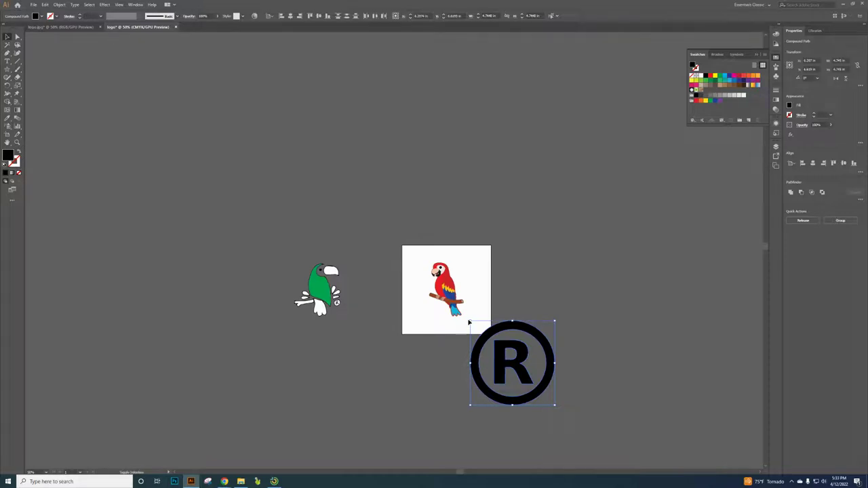
left_click_drag(471, 320, 548, 395)
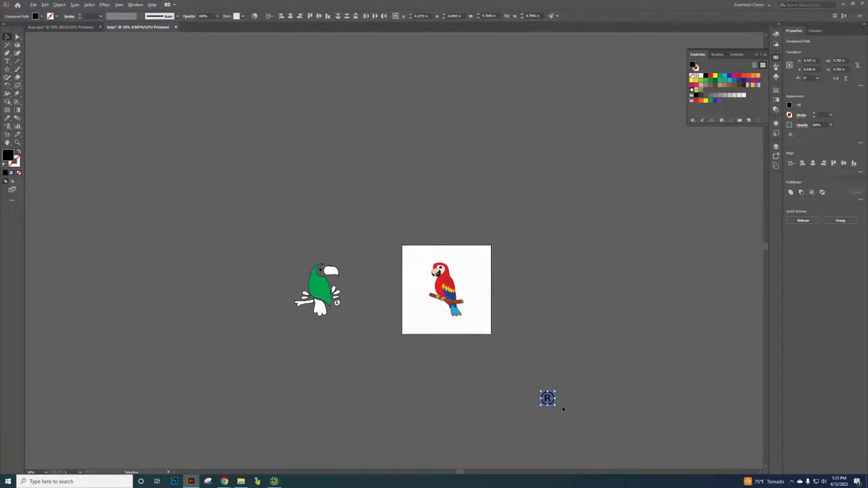
Move the registered symbol onto the artboard below the parrot's tail and shrink it proportionally to about 0.33 in.
scroll(561, 406, "up", 4)
scroll(562, 405, "down", 5)
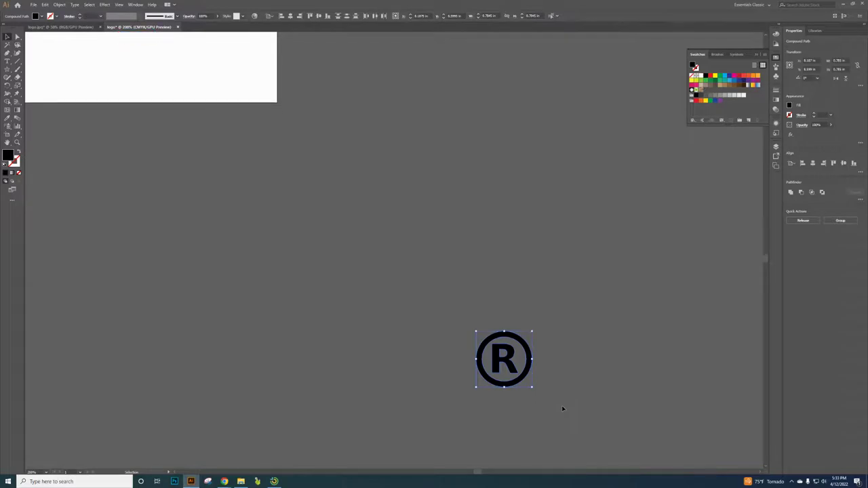
scroll(561, 405, "up", 4)
scroll(563, 407, "up", 2)
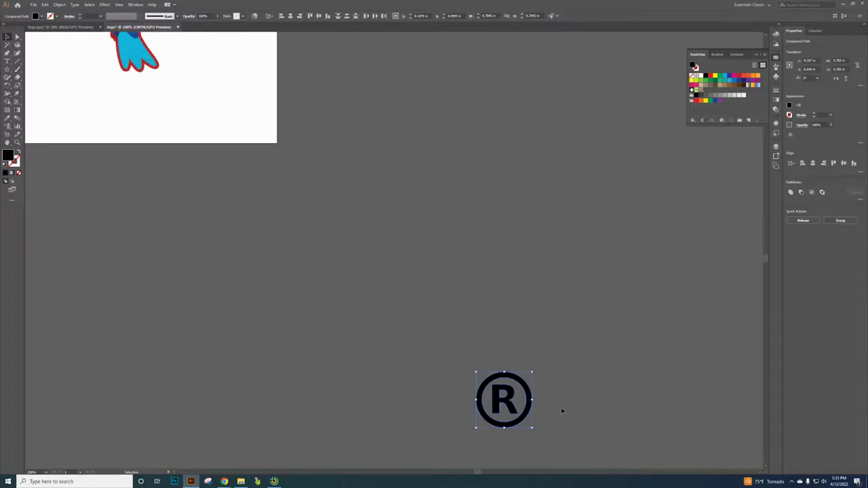
left_click_drag(528, 416, 225, 131)
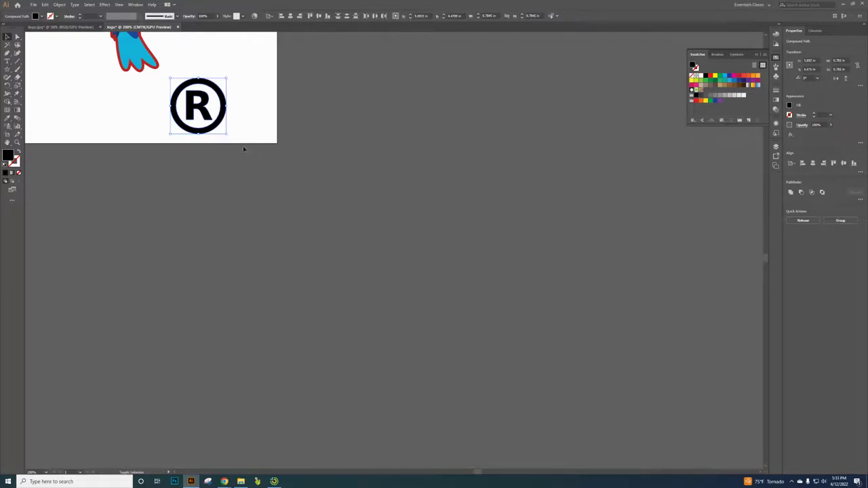
left_click_drag(227, 133, 196, 102)
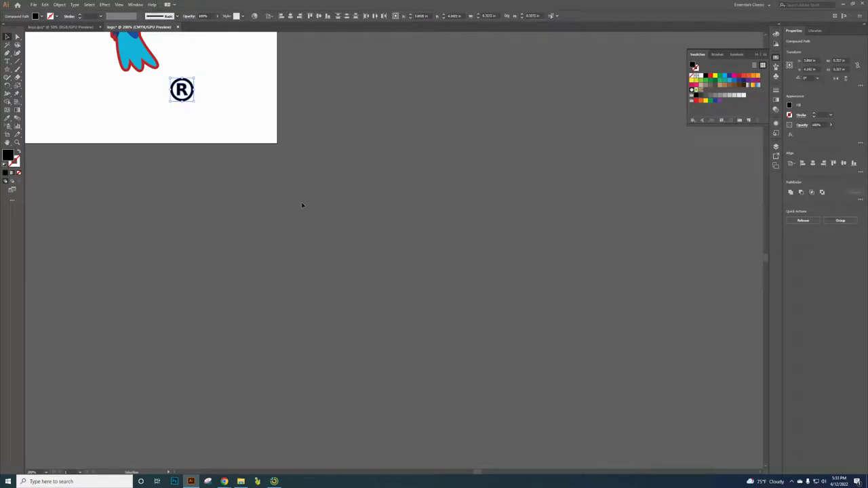
Position the registered symbol just beside the tip of the parrot's tail and deselect it.
scroll(322, 239, "down", 4)
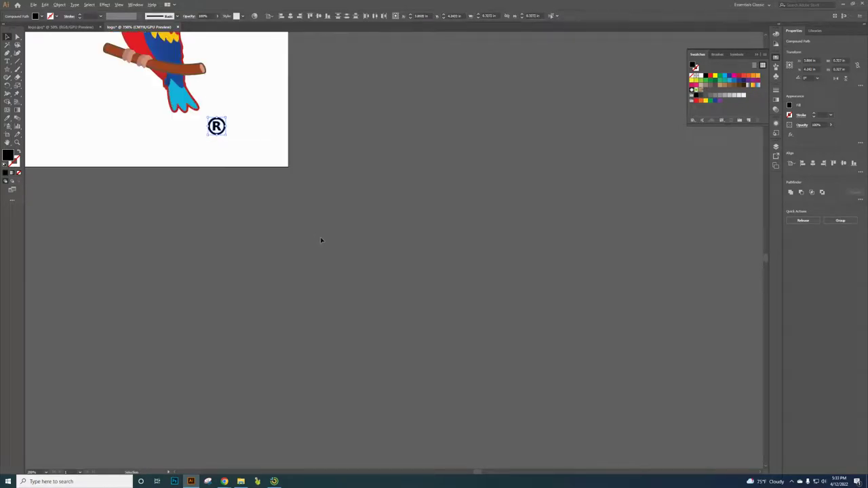
scroll(308, 204, "down", 1)
scroll(305, 196, "up", 5)
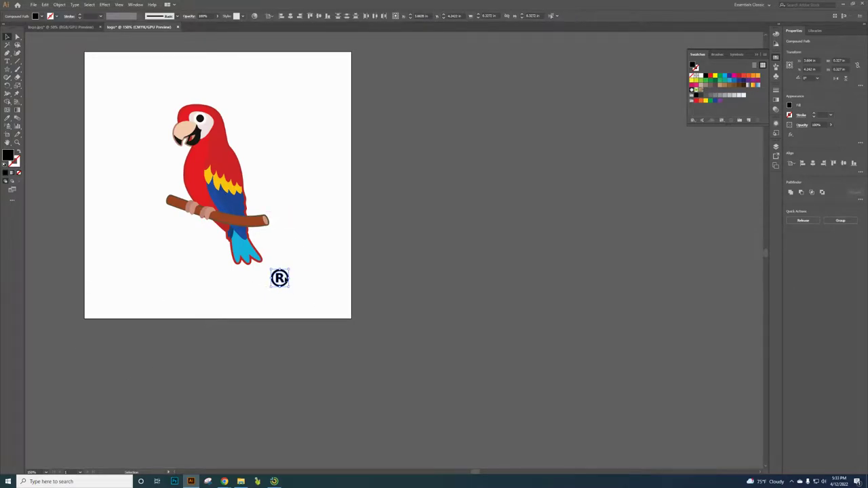
left_click_drag(280, 277, 276, 255)
left_click(398, 268)
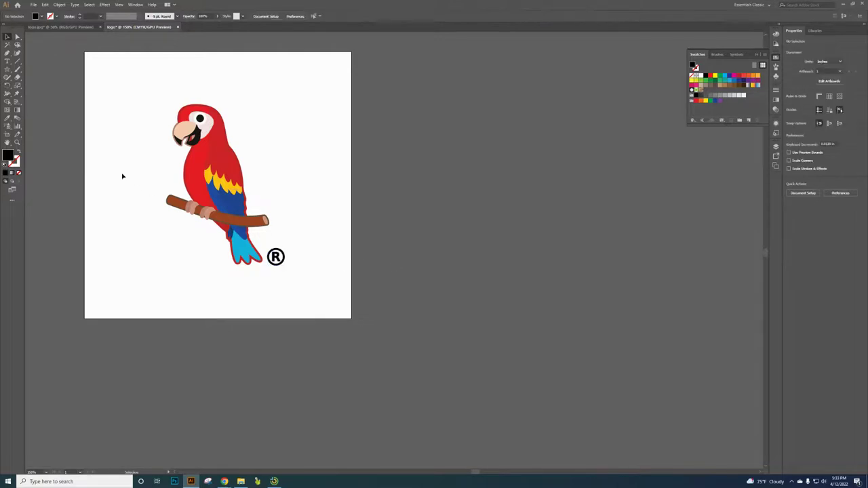
Add the point text "Parrot Resorts" on two lines in the artboard's lower-left area, below the parrot's branch.
left_click(7, 61)
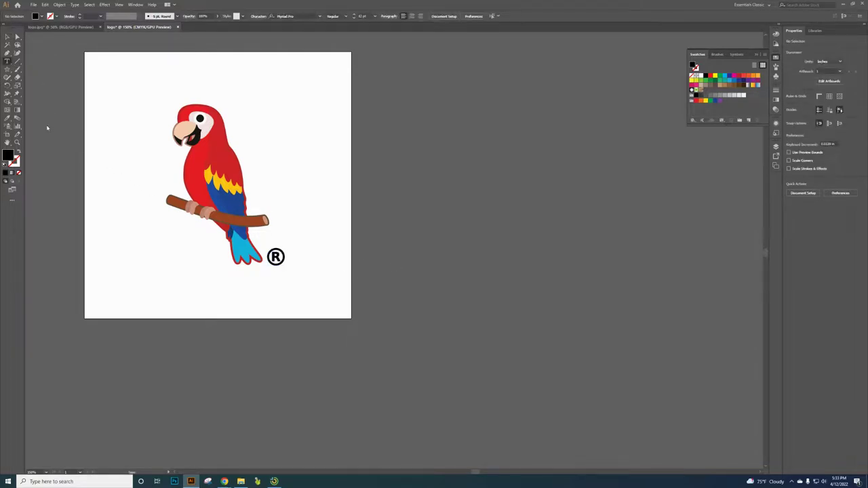
left_click(142, 277)
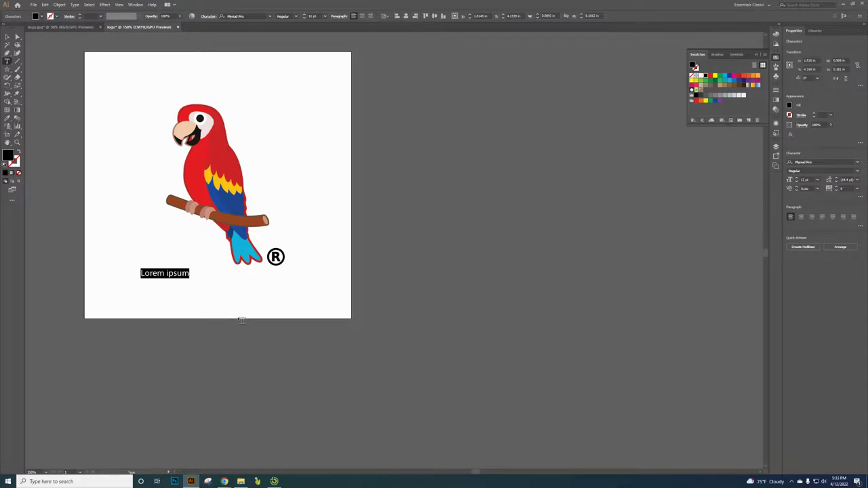
type("Parr")
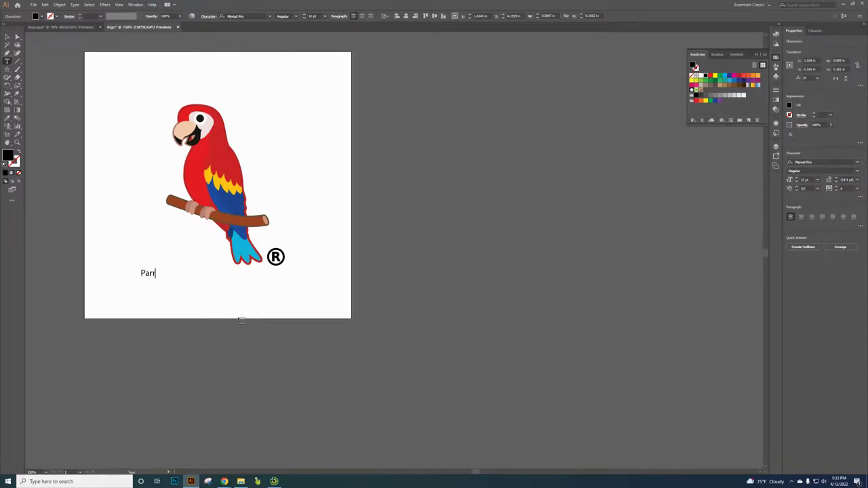
type("ot Resorts")
Set the font size of both lines of the Parrot Resorts text to 24 pt.
left_click_drag(167, 284, 137, 268)
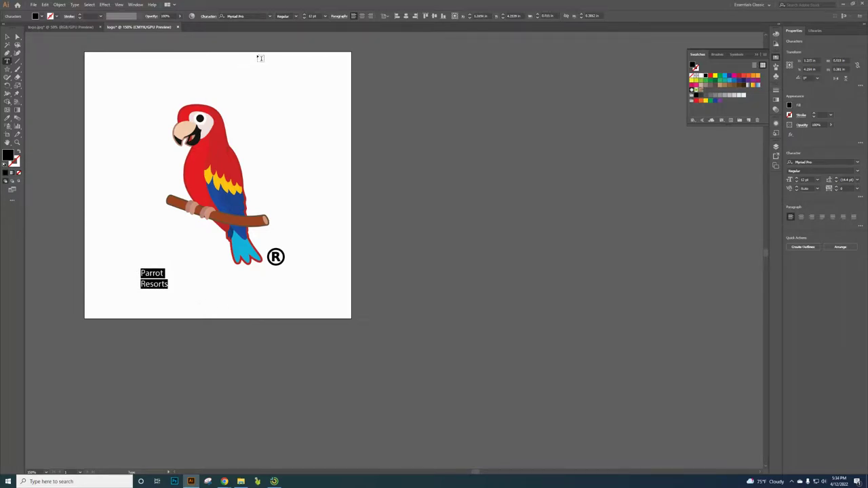
left_click(325, 16)
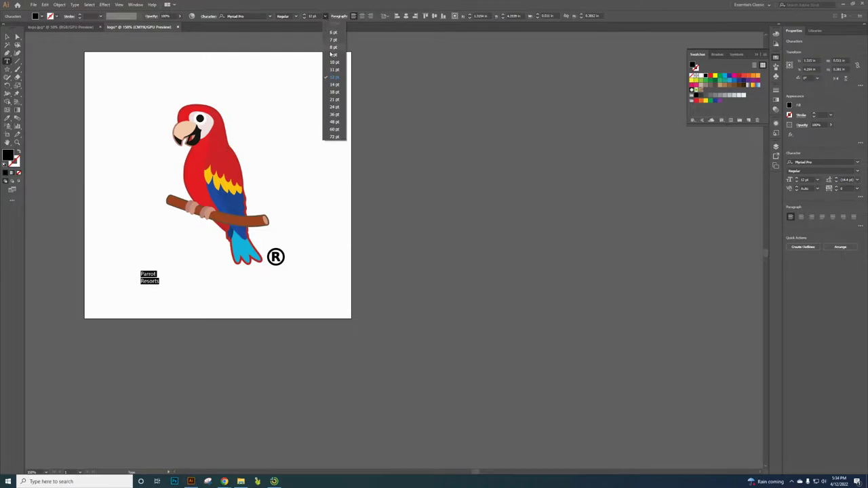
left_click(335, 108)
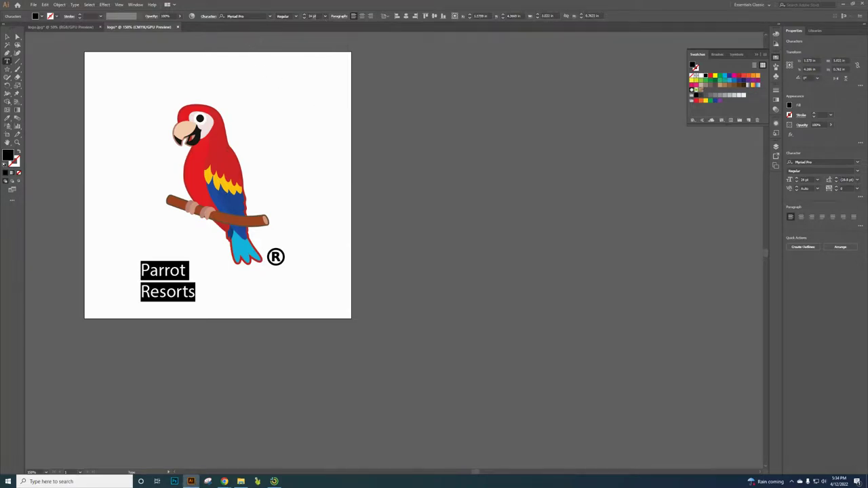
Center-align the two-line Parrot Resorts text and set its font to Gill Sans Ultra Bold Condensed.
left_click(362, 15)
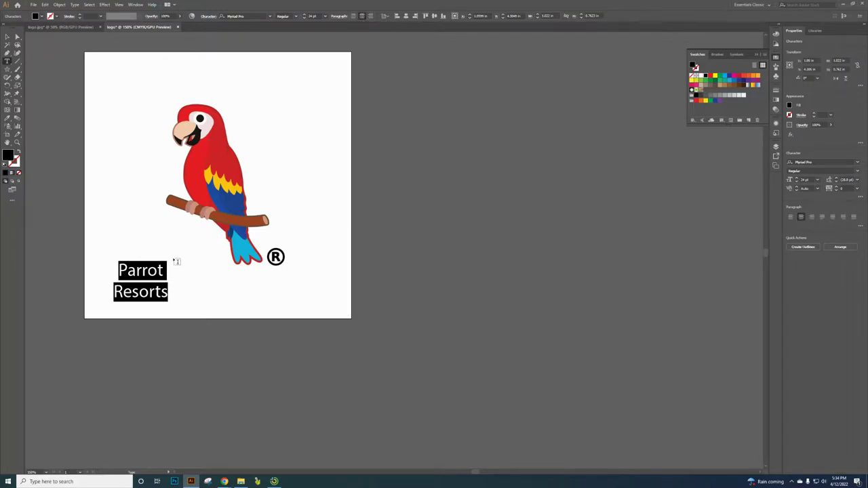
left_click(270, 16)
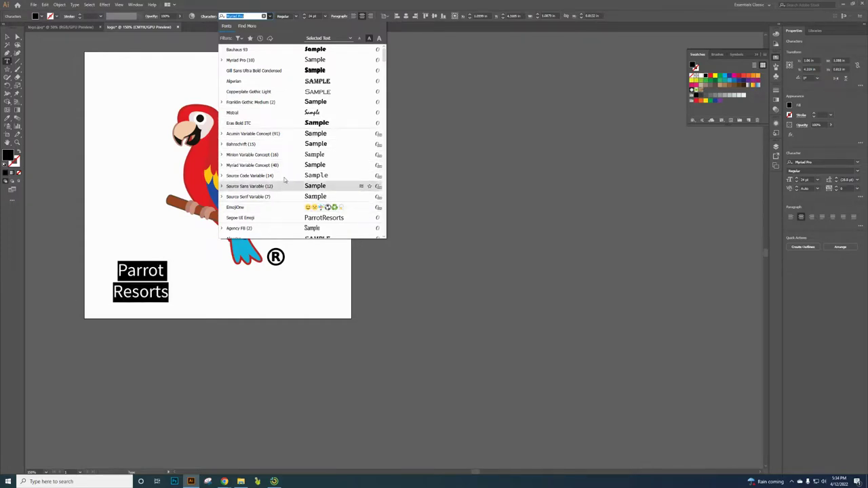
left_click(300, 75)
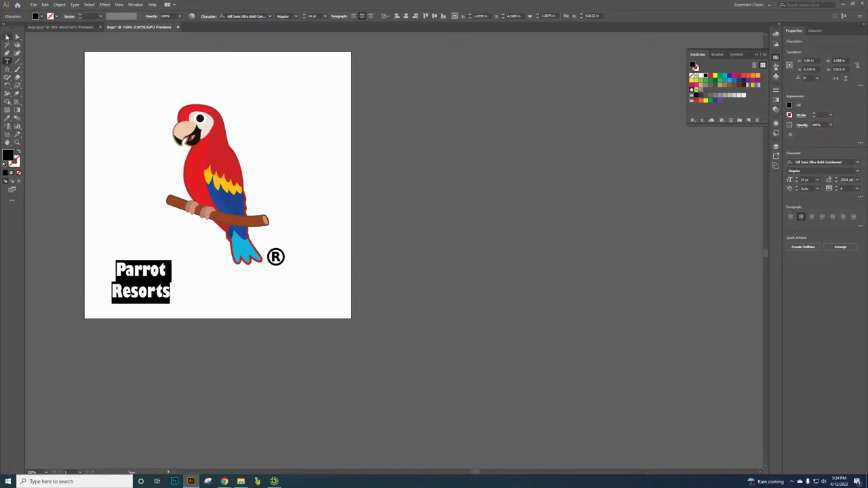
Move the Parrot Resorts text up below the branch, beside the parrot's tail, and deselect it.
left_click(7, 37)
left_click_drag(148, 278, 186, 248)
left_click(390, 237)
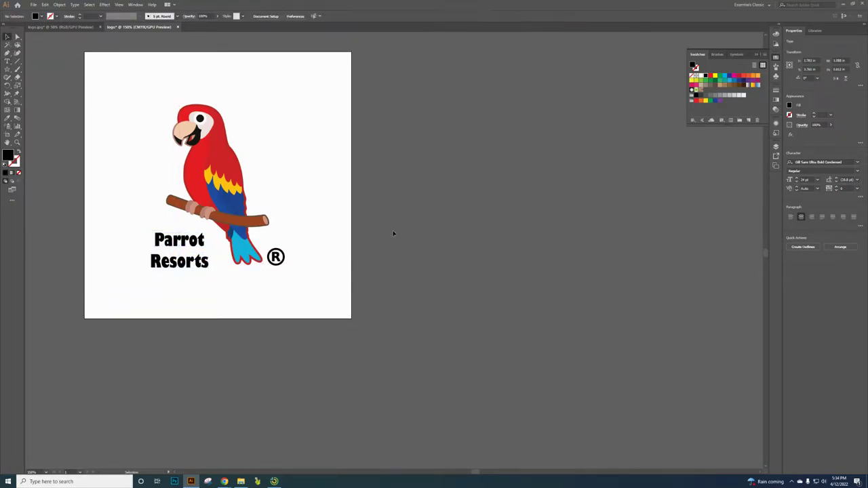
Save the document as the Adobe Illustrator file logo.ai in Downloads, keeping the default Illustrator options.
scroll(378, 242, "down", 4)
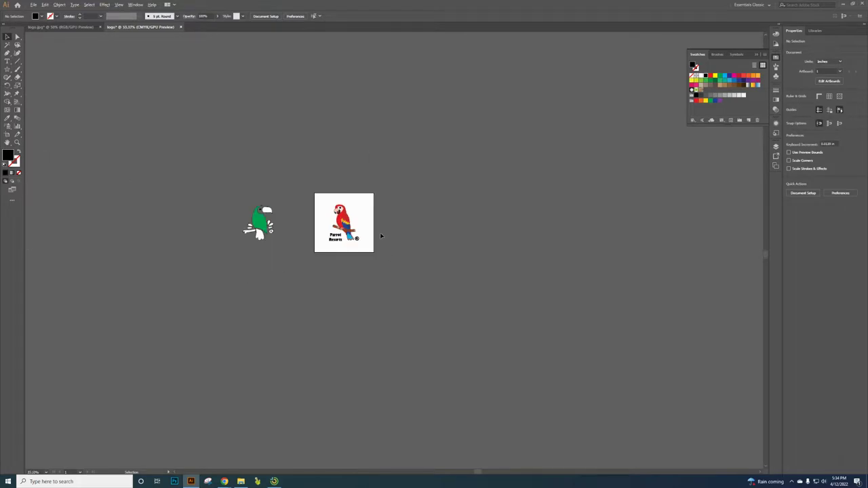
scroll(345, 226, "up", 5)
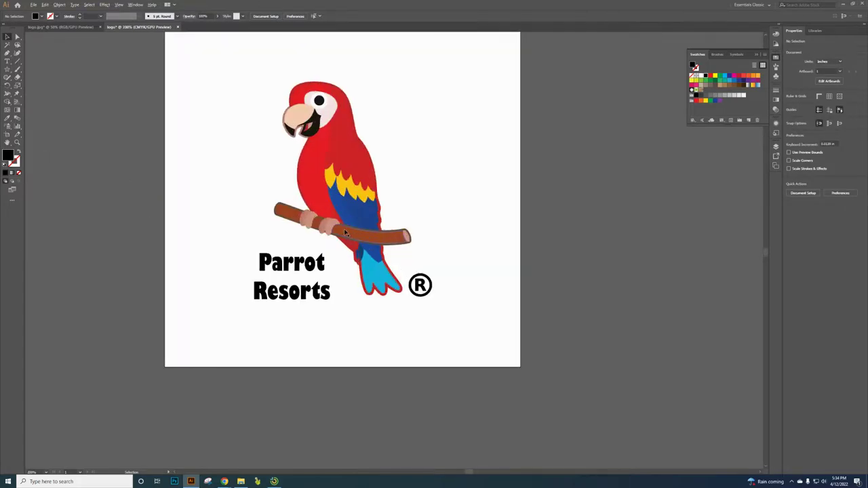
scroll(345, 225, "down", 3)
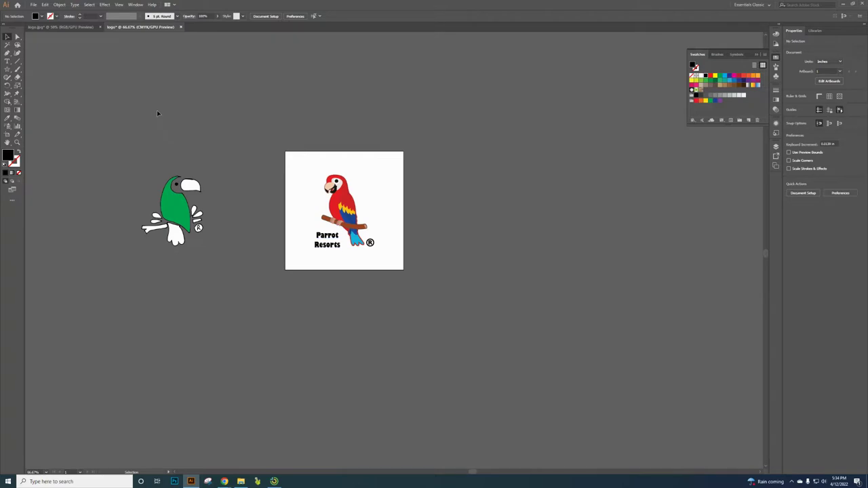
left_click(33, 5)
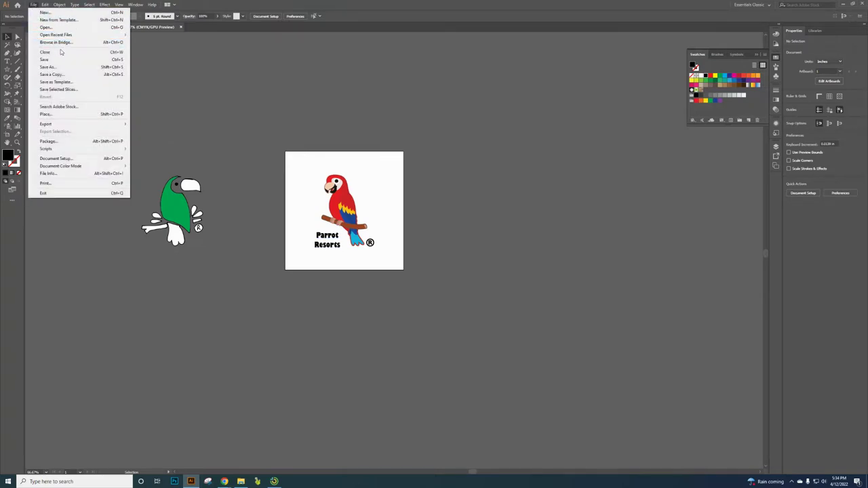
left_click(48, 67)
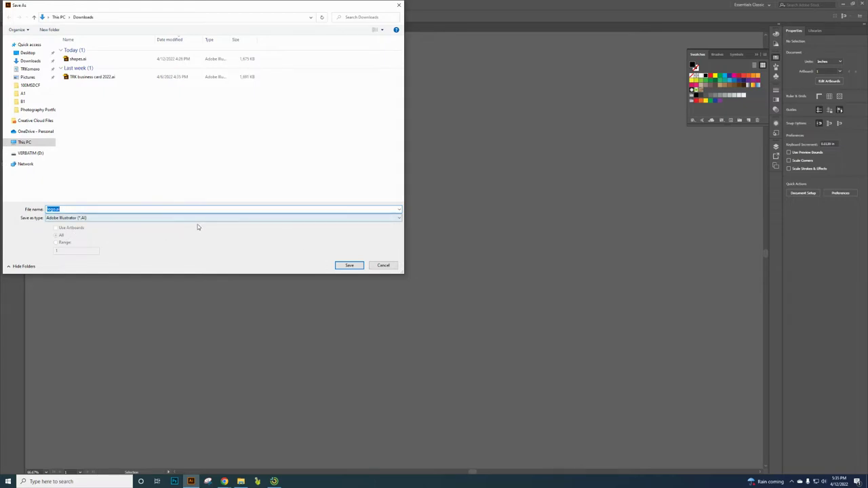
left_click(349, 266)
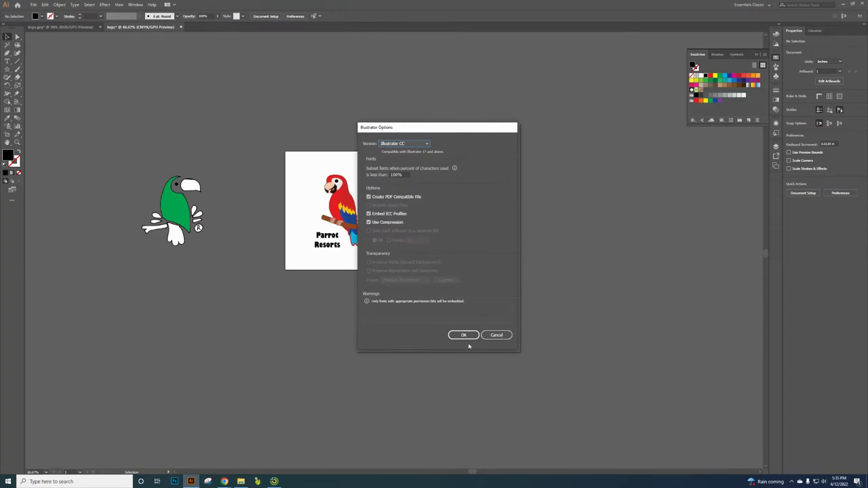
left_click(465, 335)
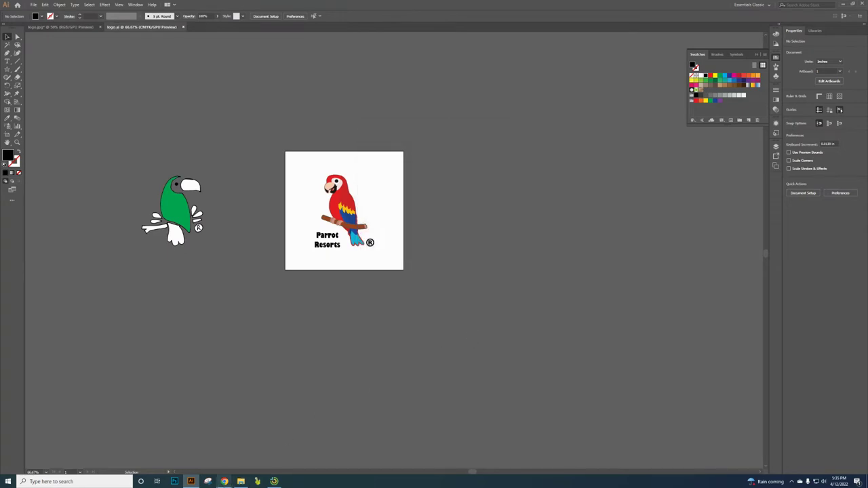
Switch to the Logo Project: Presentation Layout (part 1) assignment in Chrome and start a new submission attempt.
mouse_move(224, 481)
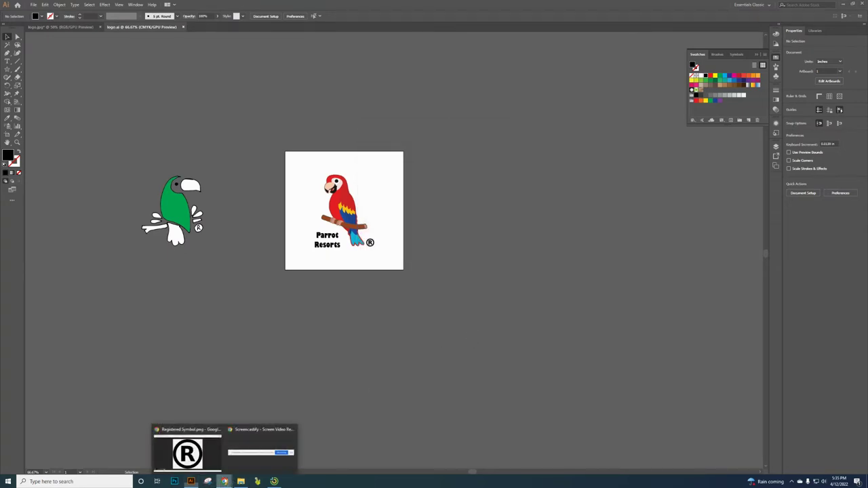
left_click(187, 453)
left_click(116, 7)
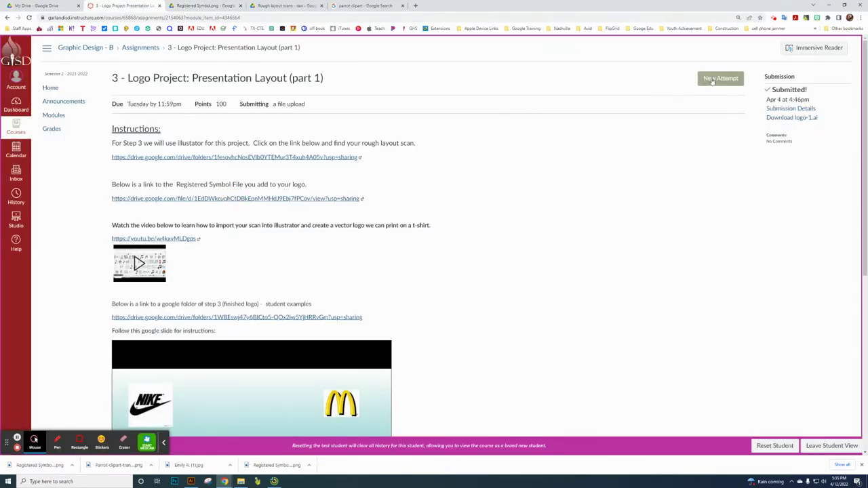
left_click(711, 80)
Attach logo.ai from Downloads to the file upload and submit the assignment.
left_click(148, 305)
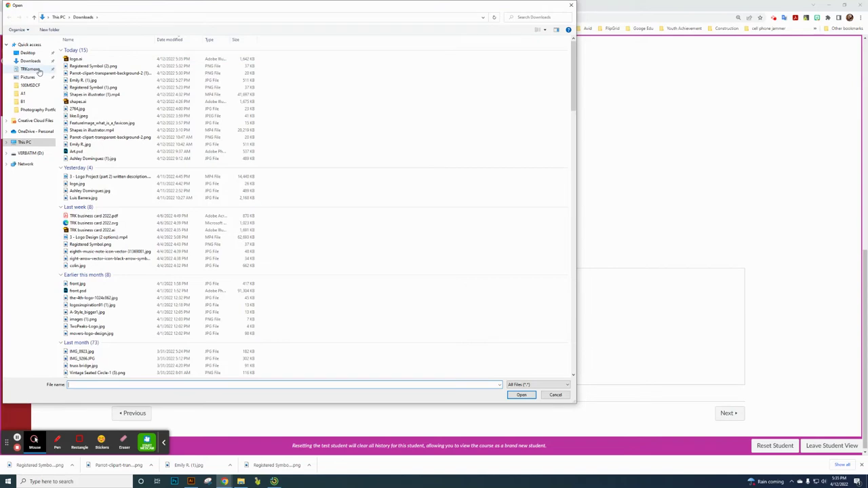
left_click(78, 61)
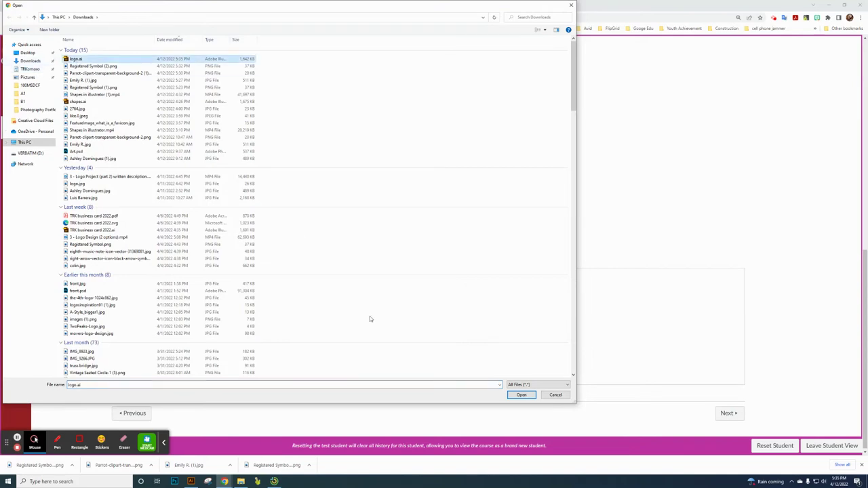
left_click(521, 395)
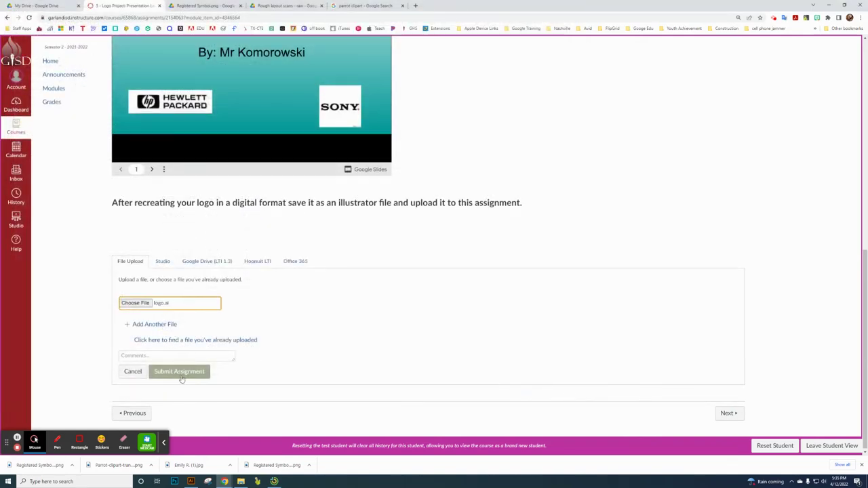
left_click(181, 377)
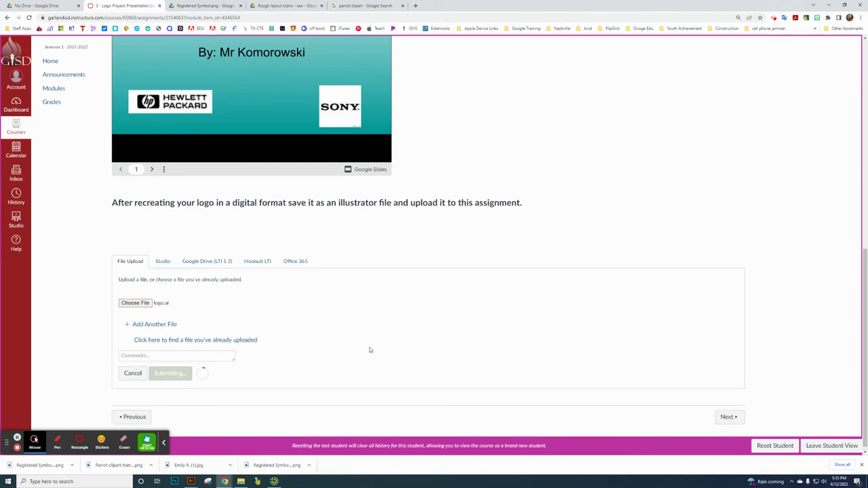